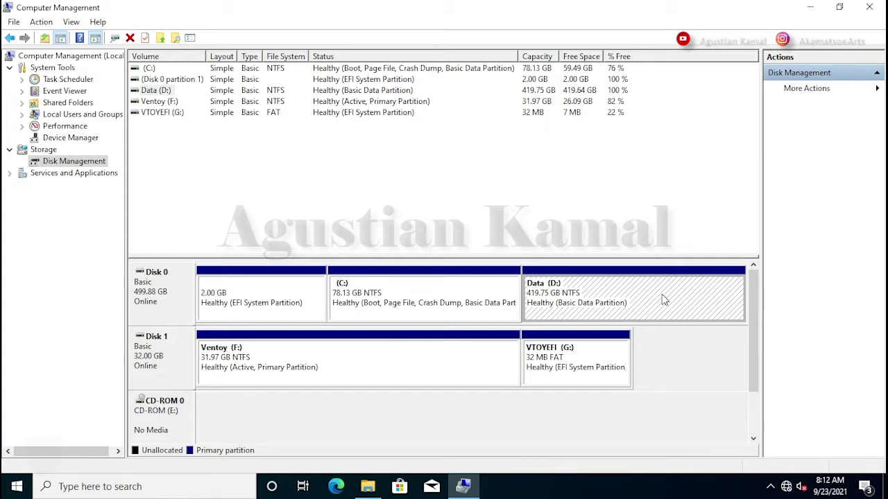
# Shrink the Data (D:) volume by 102400 MB to free unallocated space on Disk 0, and close Computer Management.
pyautogui.rightClick(659, 294)
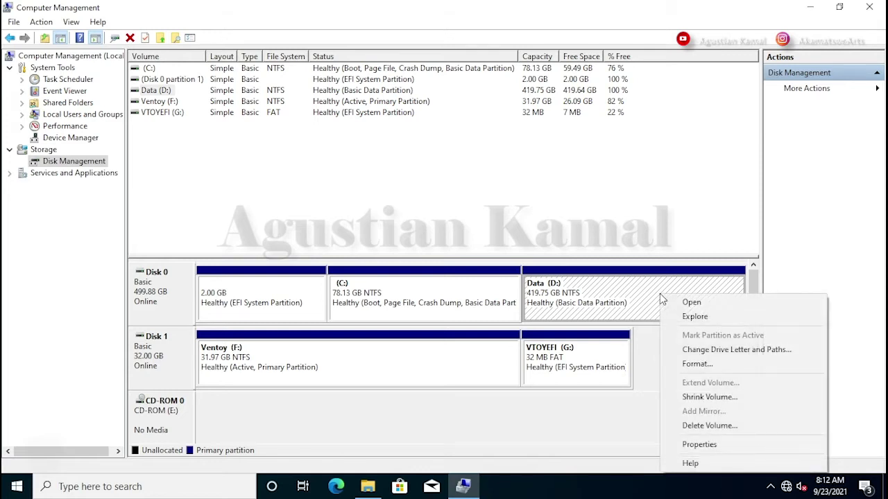
pyautogui.click(709, 396)
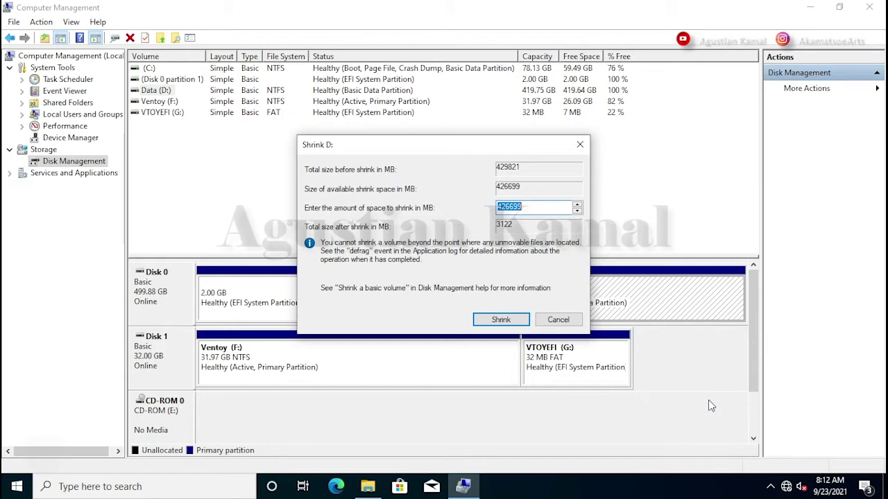
pyautogui.click(535, 206)
pyautogui.moveTo(535, 206); pyautogui.dragTo(494, 207)
pyautogui.write('10240')
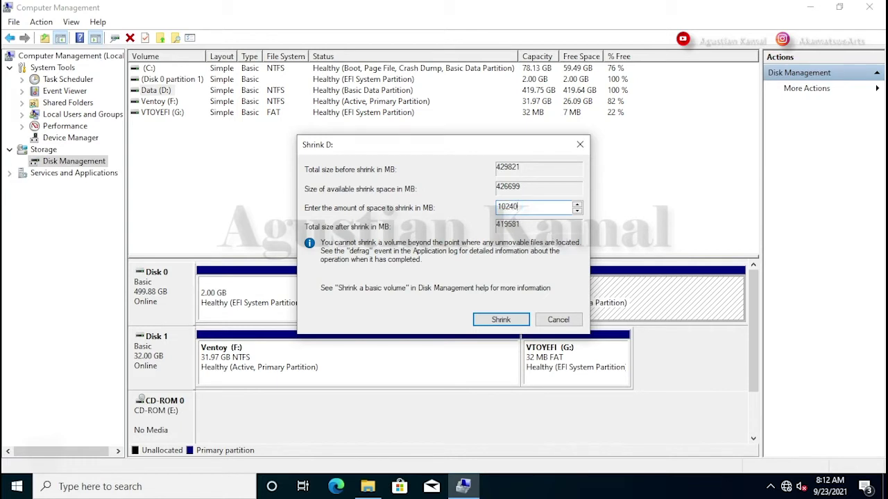
pyautogui.write('0')
pyautogui.click(501, 321)
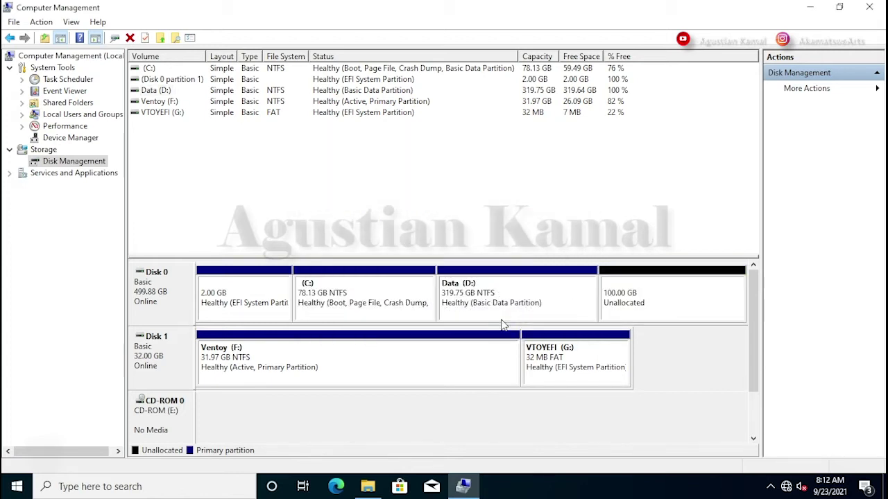
pyautogui.click(663, 299)
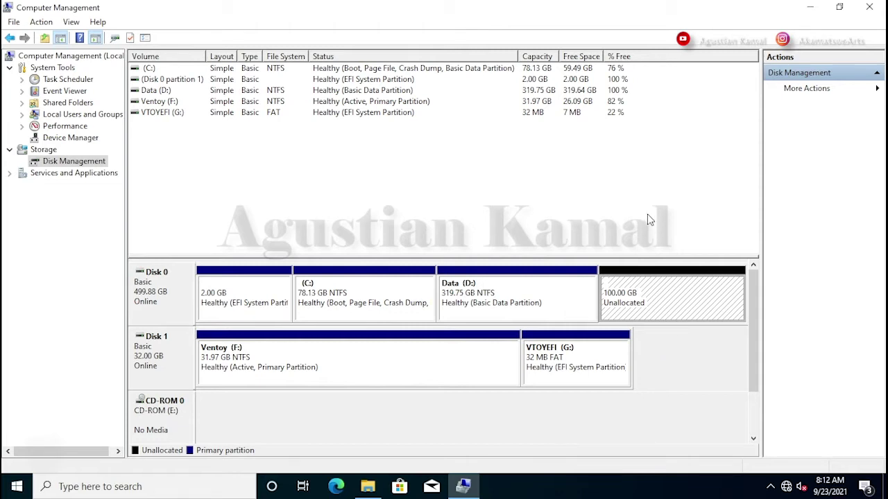
pyautogui.click(867, 8)
# Examine the Linux disc images stored on the Ventoy (F:) drive in File Explorer, including the Manjaro Xfce image.
pyautogui.press('super+e')
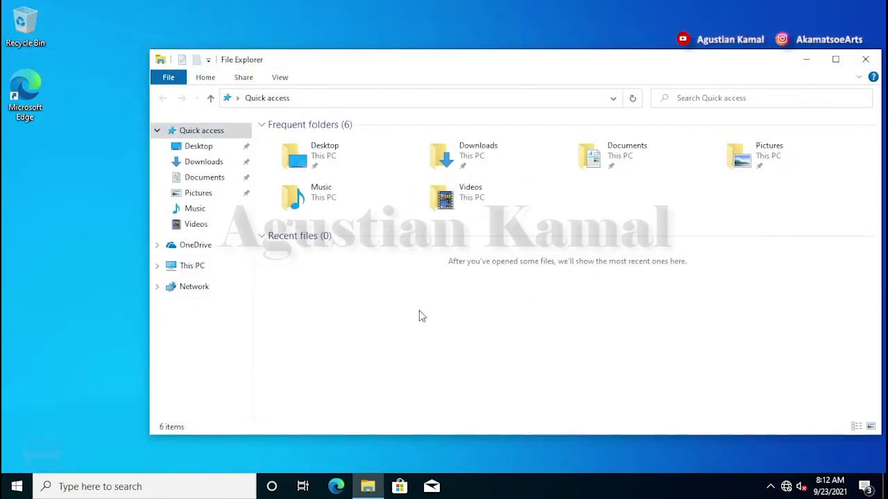
pyautogui.click(194, 269)
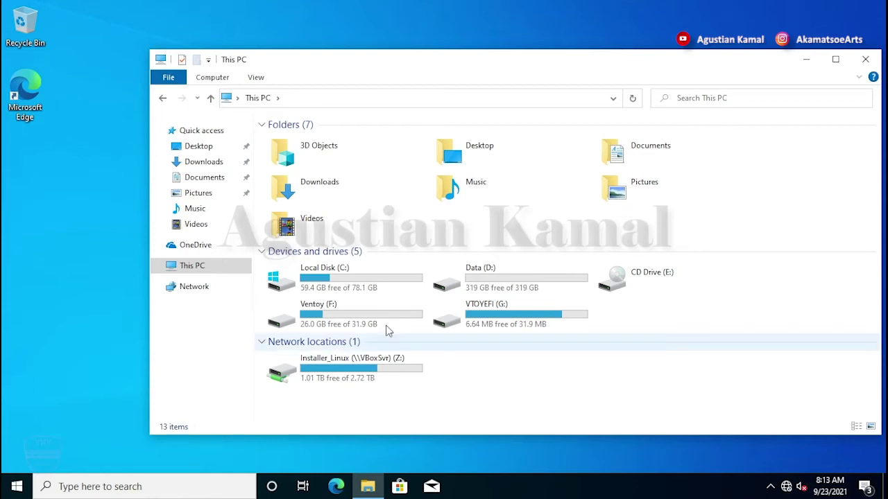
pyautogui.doubleClick(365, 311)
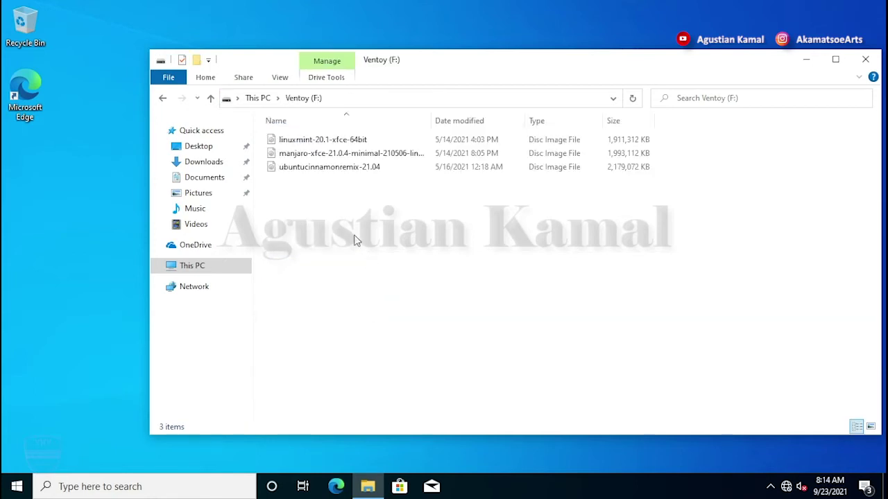
pyautogui.click(328, 155)
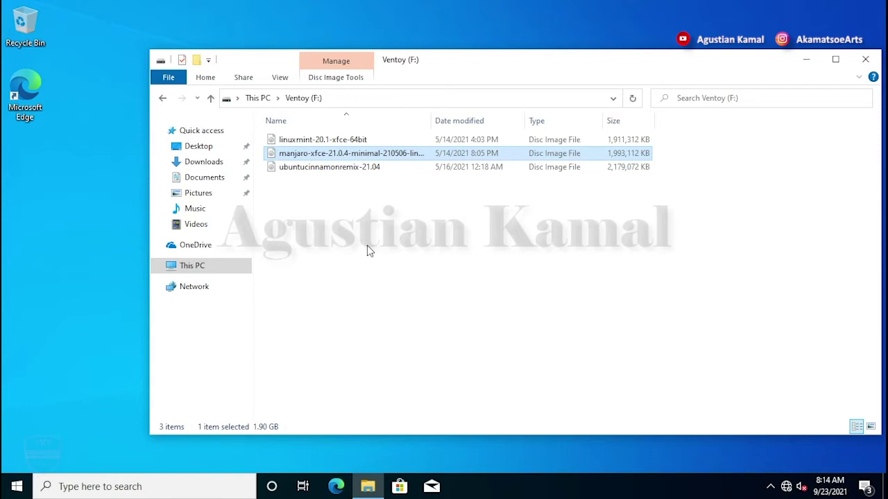
pyautogui.click(382, 244)
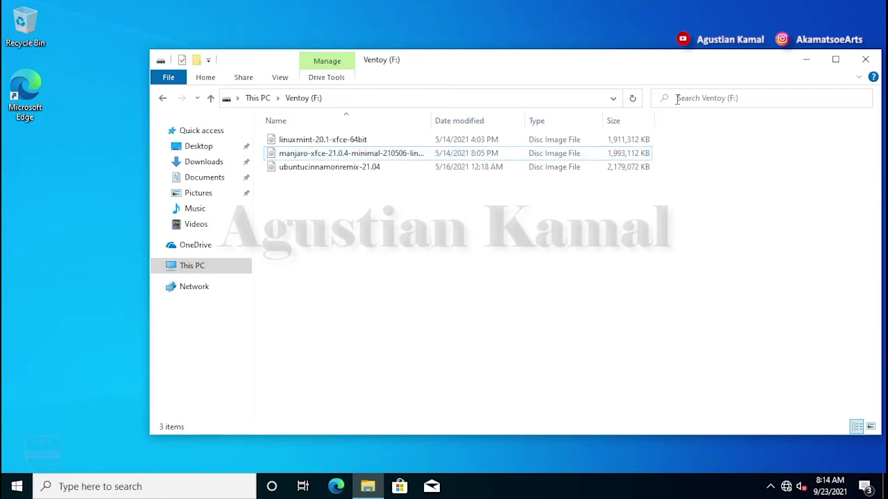
pyautogui.click(865, 60)
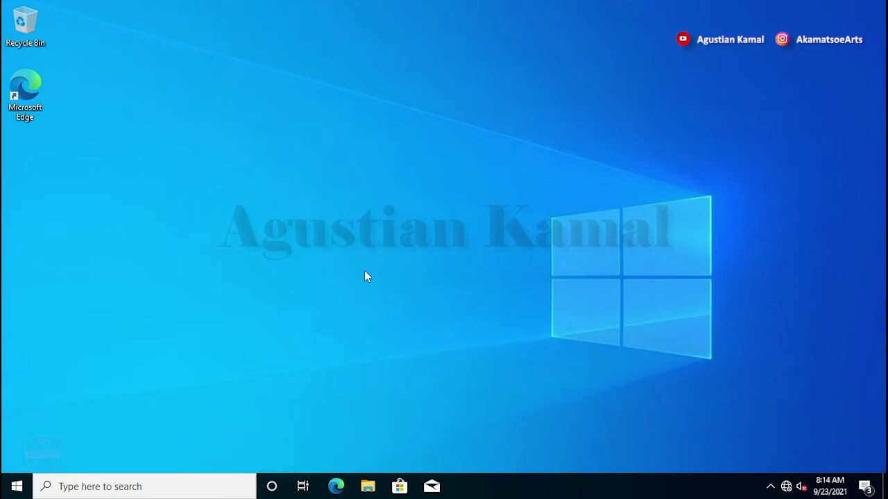
# Restart the computer from Windows.
pyautogui.click(17, 486)
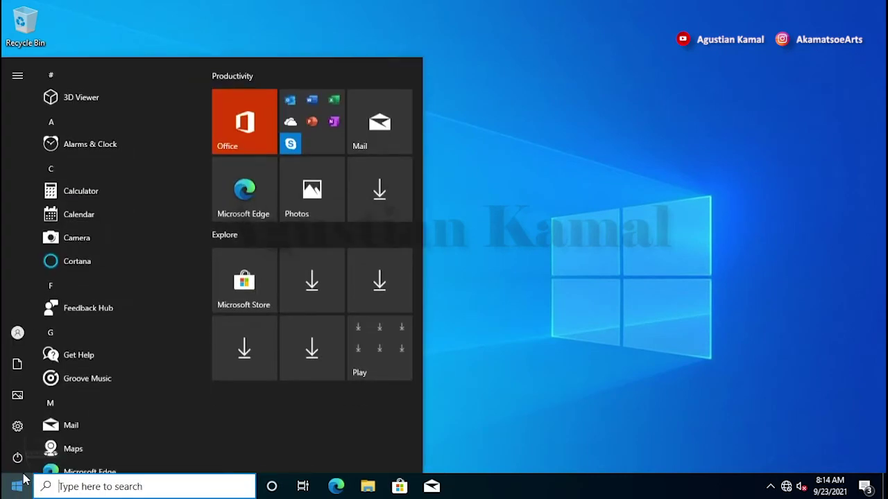
pyautogui.moveTo(21, 461)
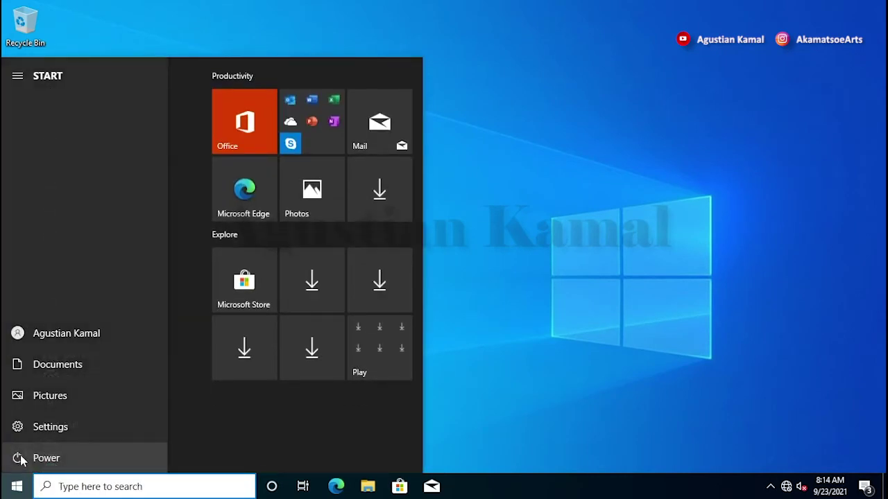
pyautogui.click(89, 455)
pyautogui.click(132, 423)
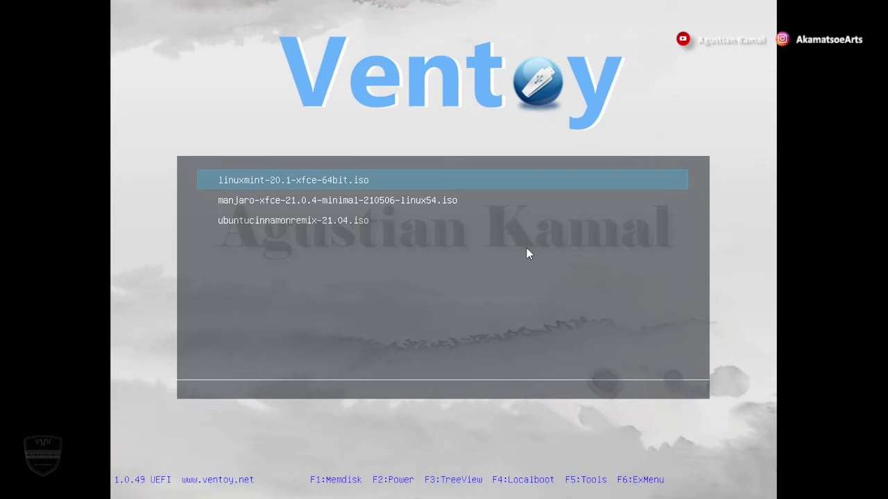
# Boot the image manjaro-xfce-21.0.4-minimal-210506-linux54.iso from the Ventoy boot list.
pyautogui.press('Down')
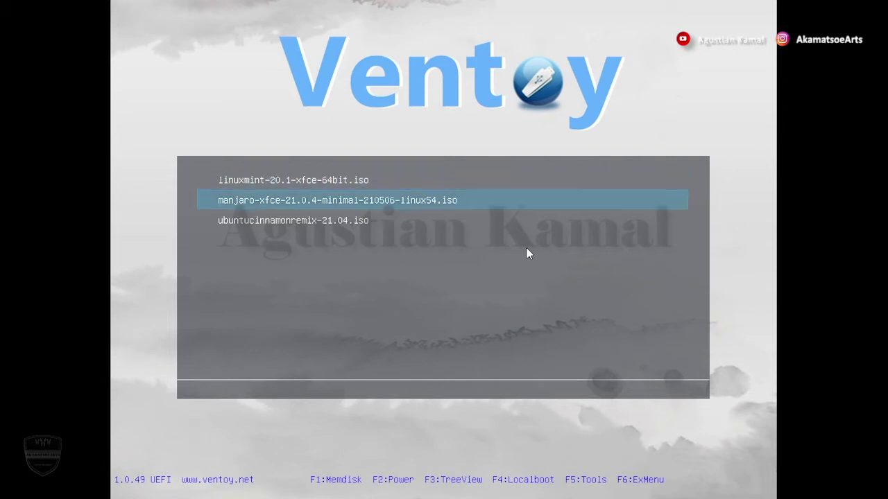
pyautogui.press('Up')
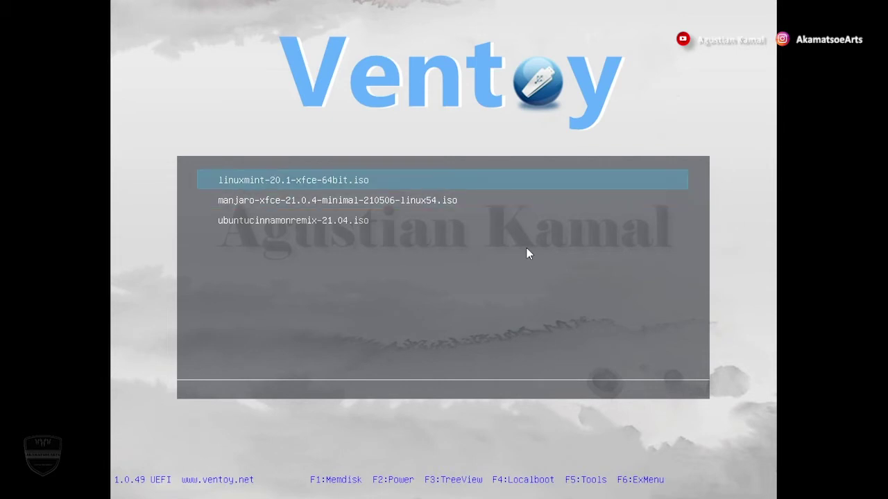
pyautogui.press('Down')
pyautogui.press('Up')
pyautogui.press('Down')
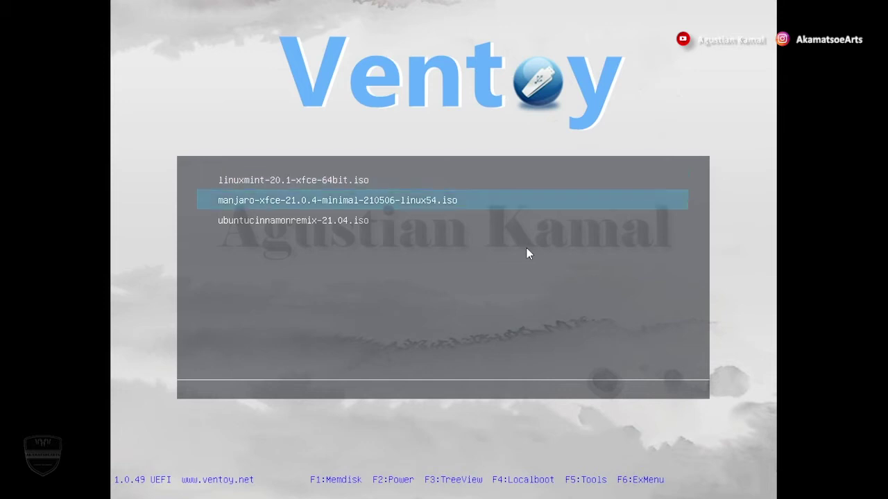
pyautogui.press('Down')
pyautogui.press('Up')
pyautogui.press('Up')
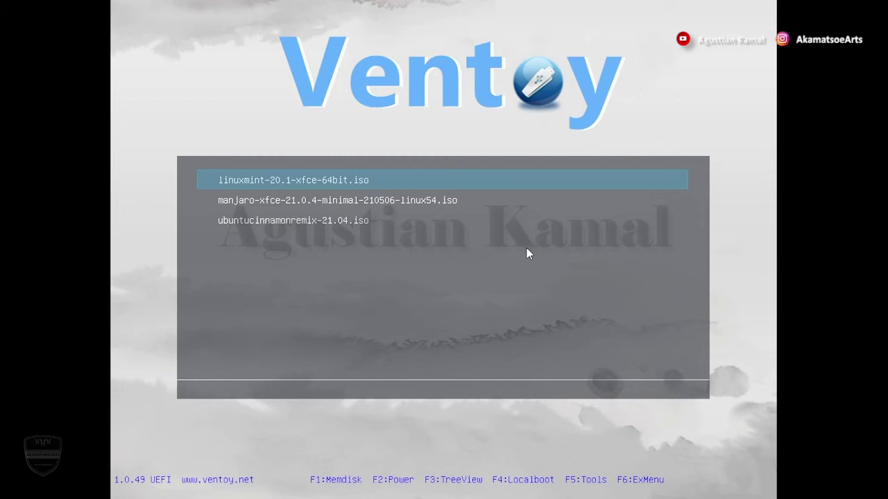
pyautogui.press('Down')
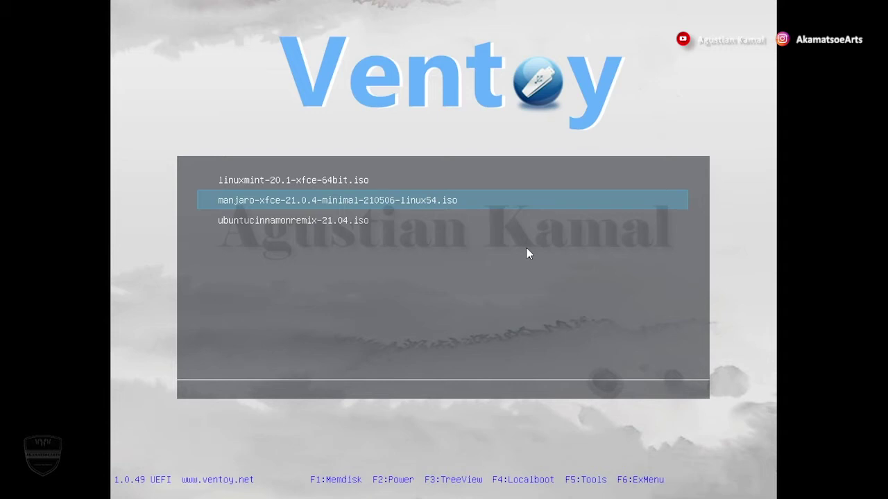
pyautogui.press('Return')
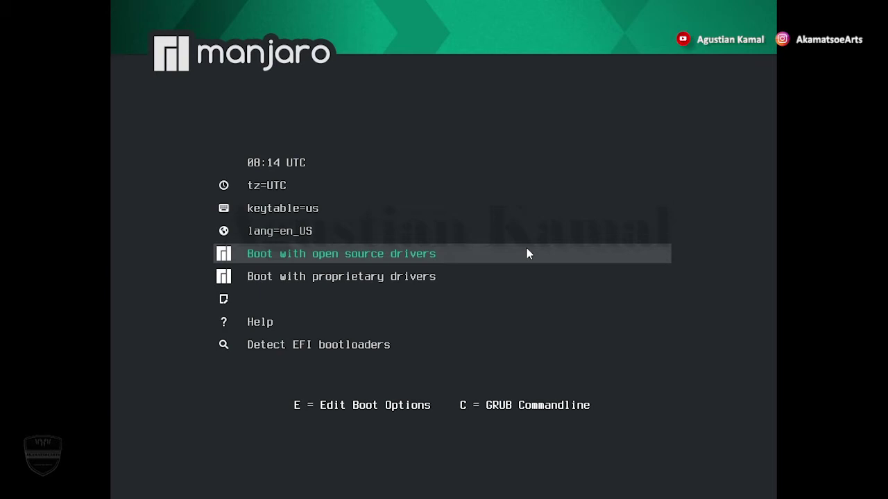
# Start the Manjaro live system with open source drivers.
pyautogui.press('Down')
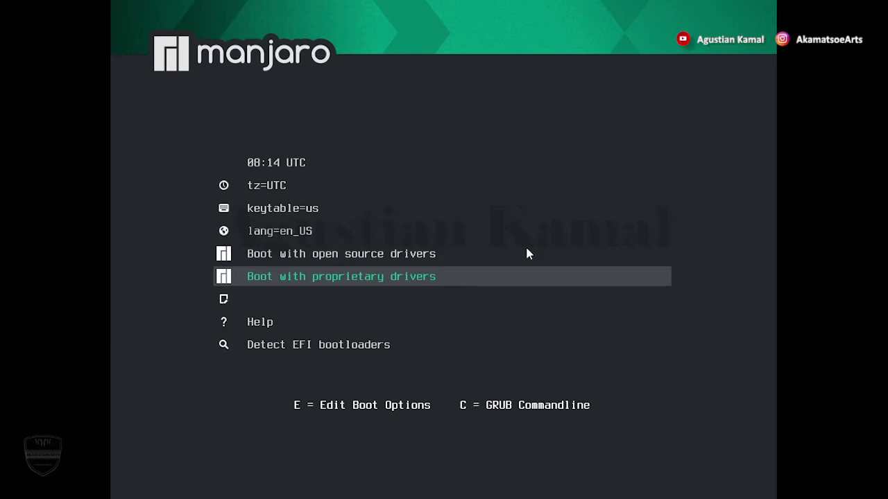
pyautogui.press('Up')
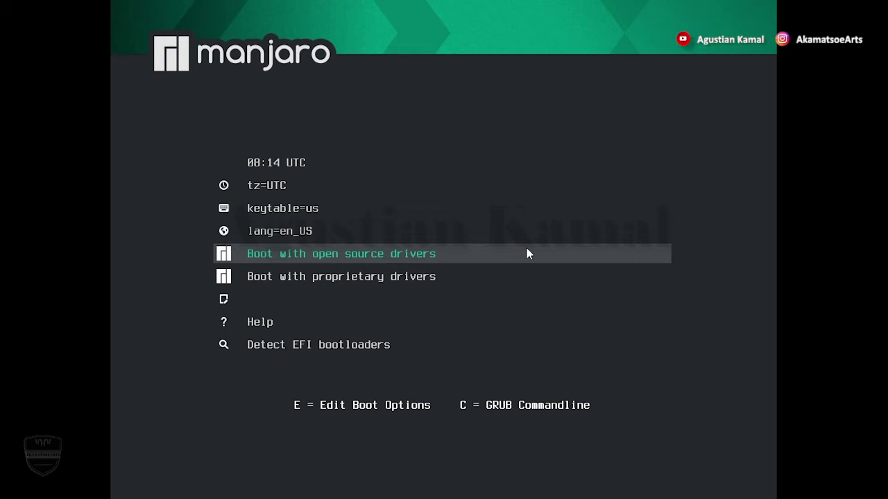
pyautogui.press('Return')
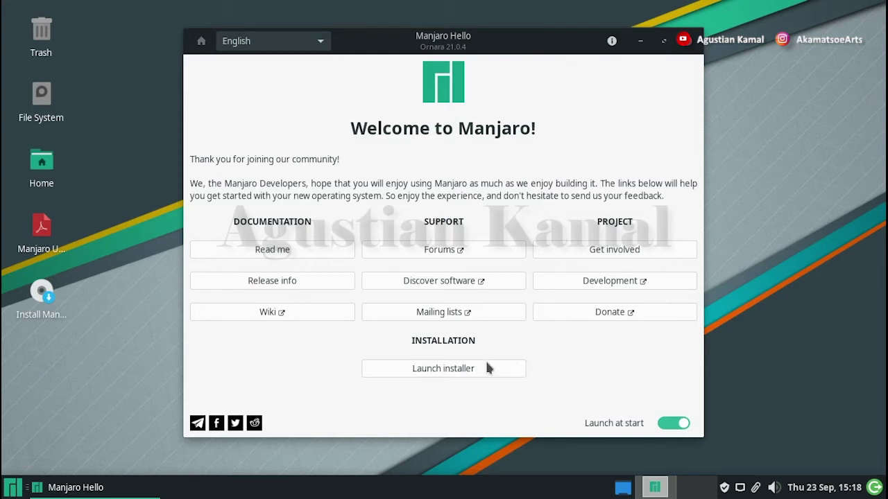
# Launch the Manjaro installer and continue with American English as the language.
pyautogui.click(469, 371)
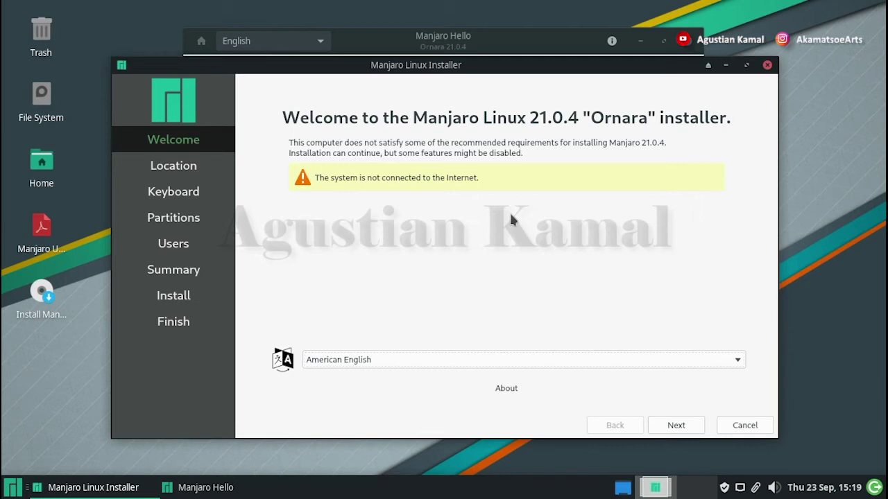
pyautogui.click(683, 426)
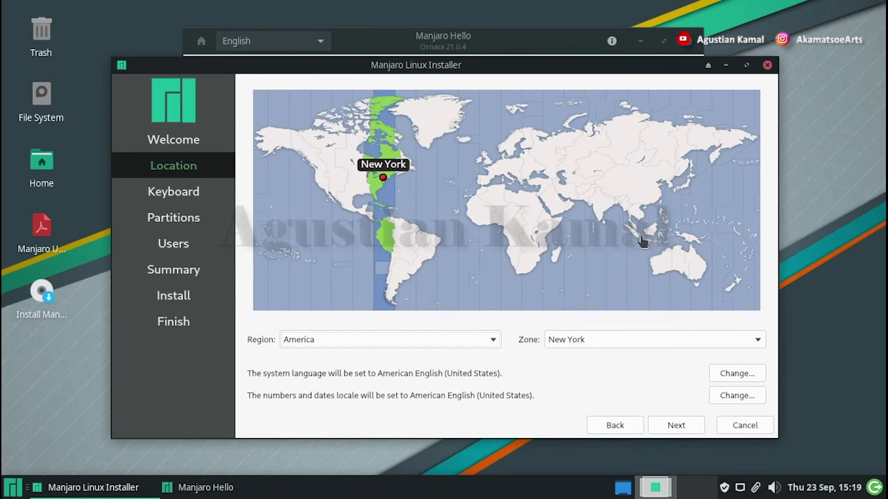
# Set the installation location to Asia, Jakarta, and accept the default English (US) keyboard layout.
pyautogui.click(640, 239)
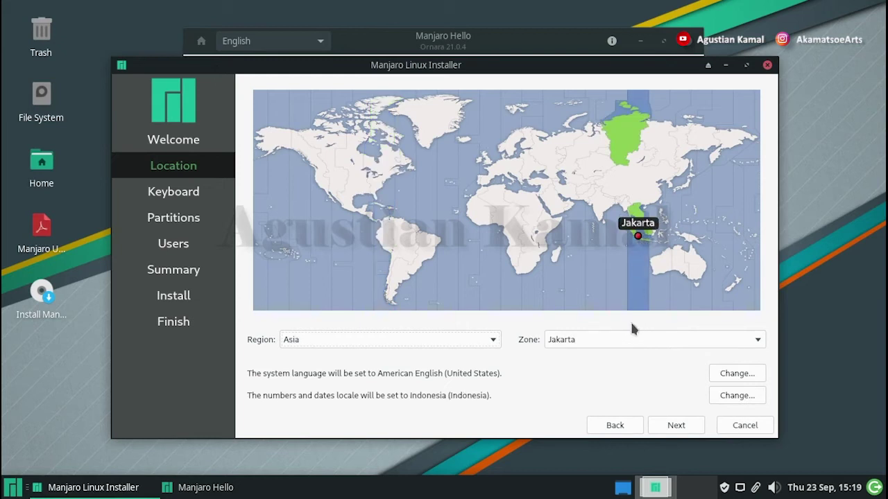
pyautogui.click(675, 428)
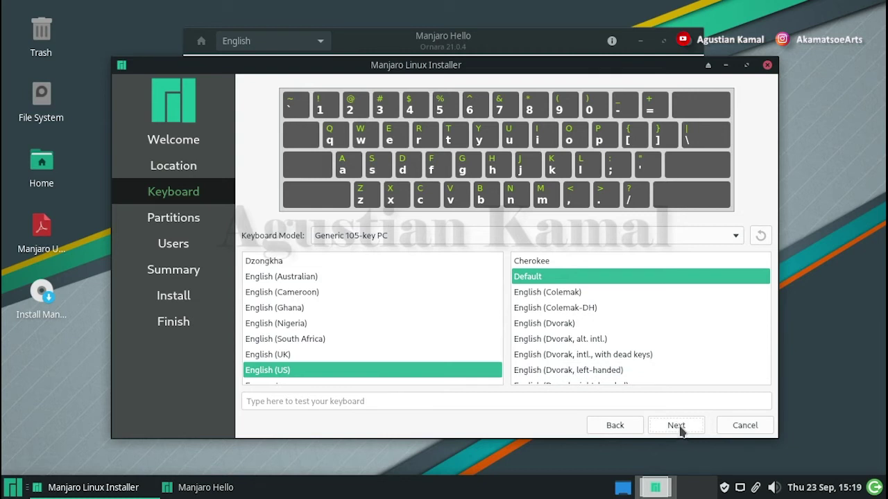
pyautogui.click(680, 430)
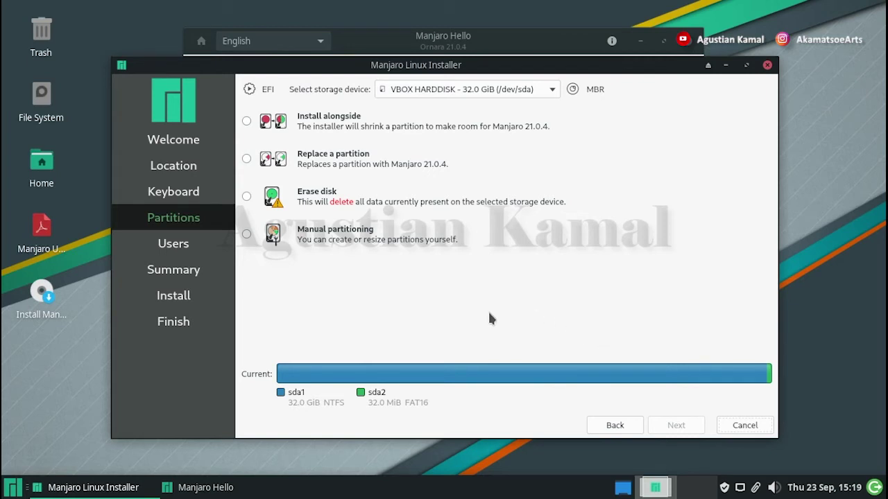
# Choose manual partitioning and select the 500.0 GiB VBOX HARDDISK (/dev/sdb) as the storage device.
pyautogui.click(247, 235)
pyautogui.click(673, 428)
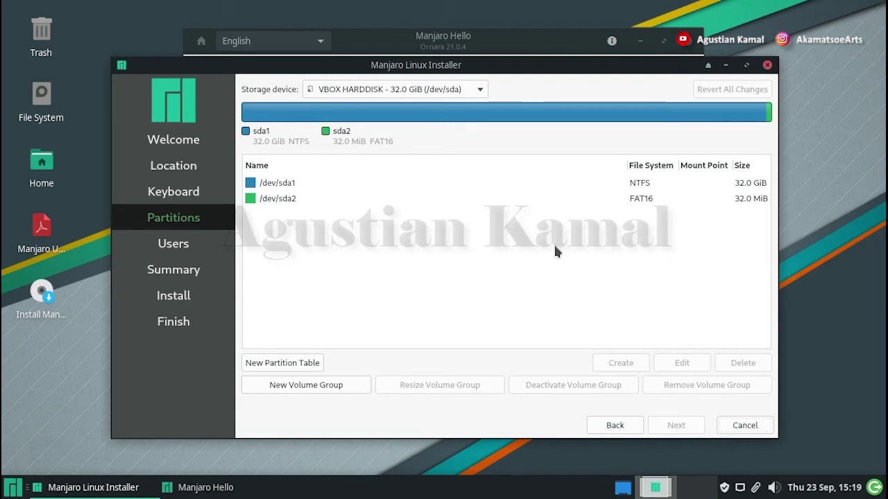
pyautogui.click(457, 96)
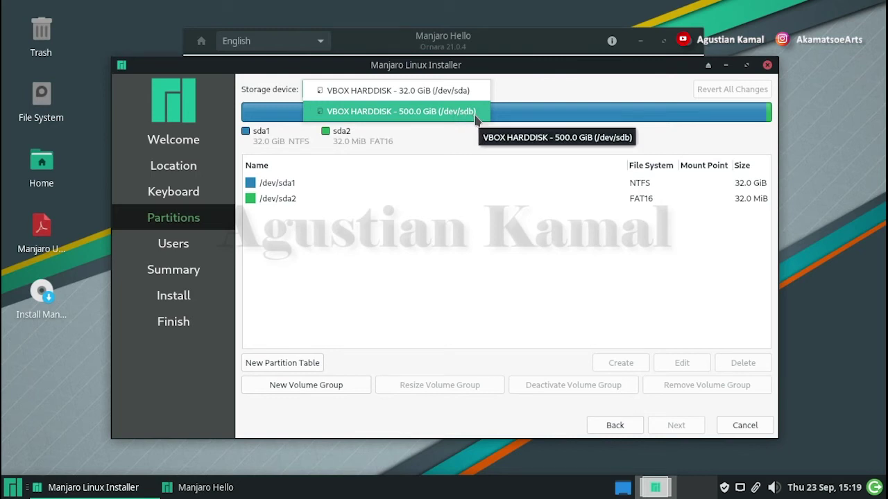
pyautogui.click(476, 119)
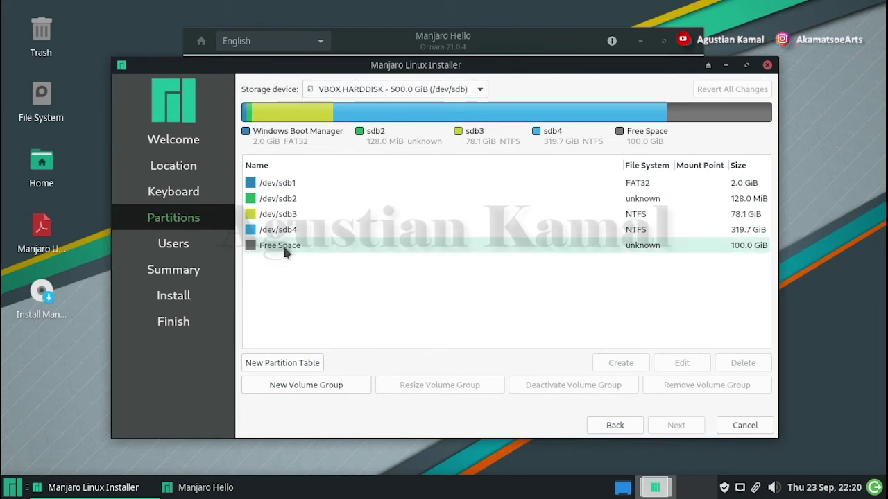
# Create a 4096 MiB linuxswap partition with the swap flag in the 100.0 GiB free space.
pyautogui.click(284, 248)
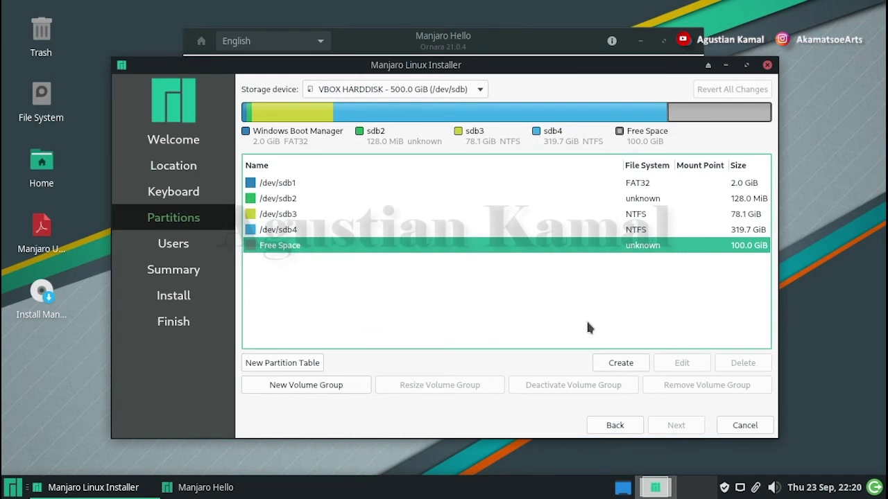
pyautogui.click(621, 363)
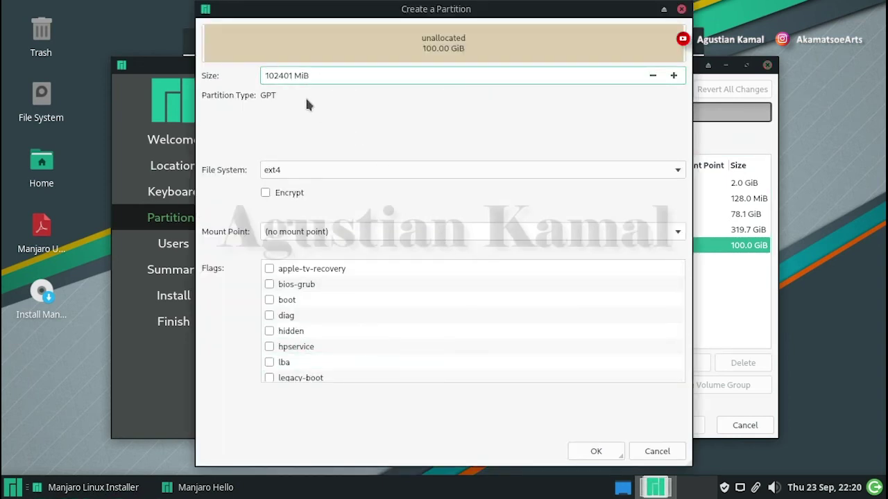
pyautogui.moveTo(293, 76); pyautogui.dragTo(262, 77)
pyautogui.write('4096')
pyautogui.click(314, 170)
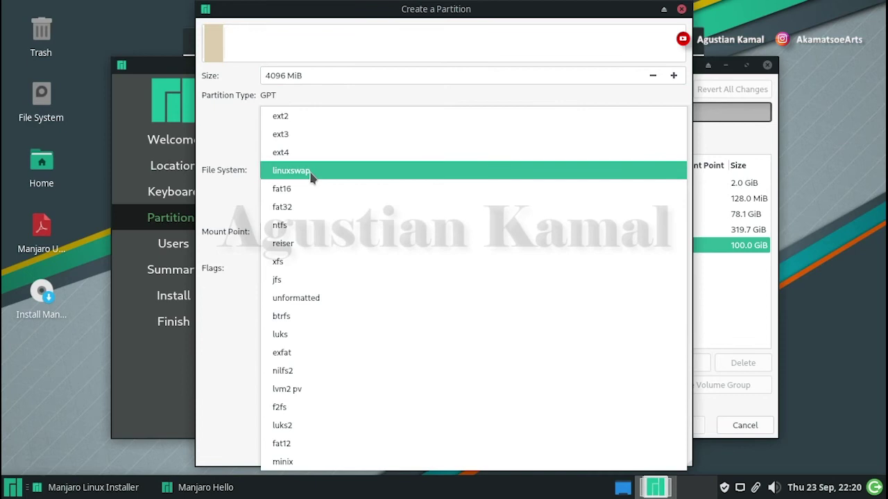
pyautogui.click(312, 172)
pyautogui.scroll(-3, 320, 347)
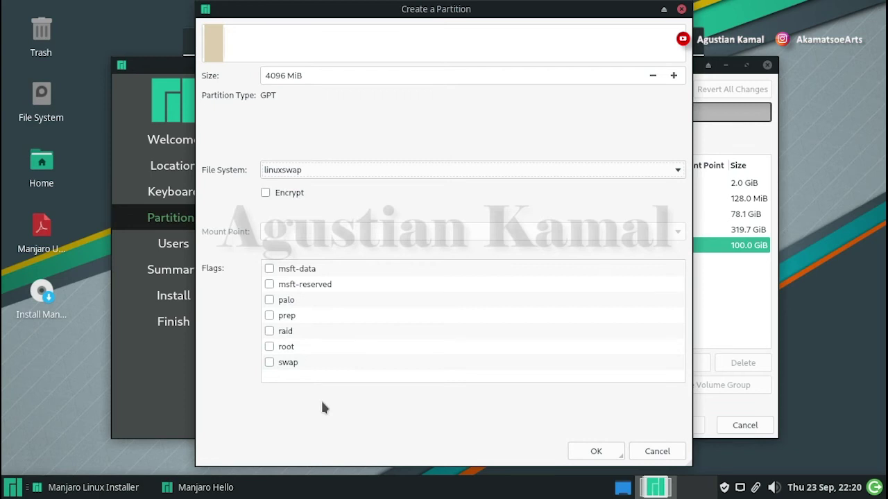
pyautogui.click(269, 362)
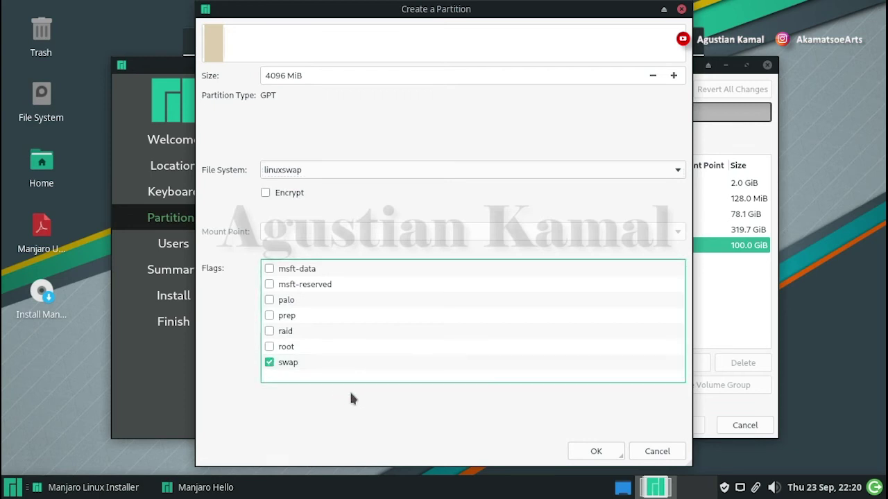
pyautogui.click(596, 452)
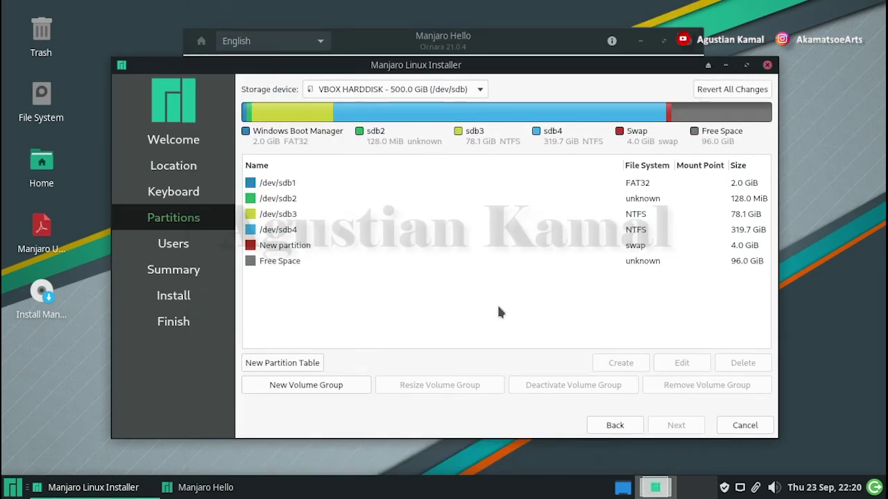
# Create an ext4 partition from all the remaining free space, with mount point / and the root flag.
pyautogui.click(299, 265)
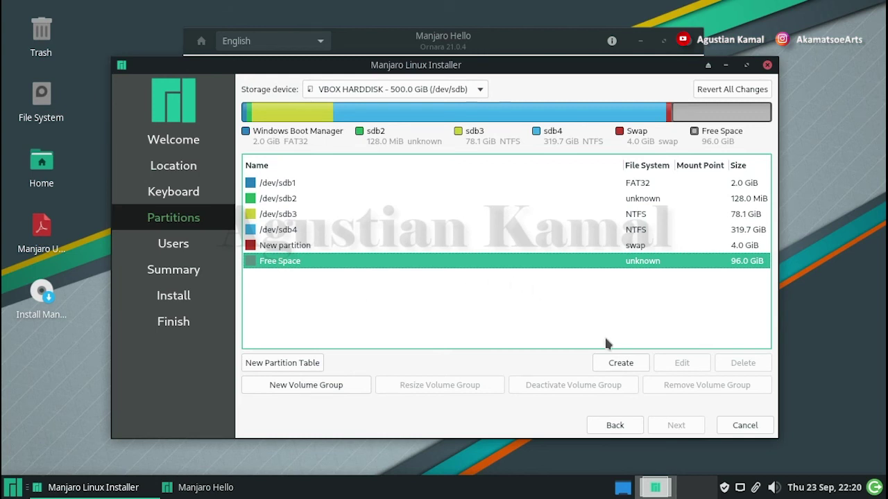
pyautogui.click(620, 362)
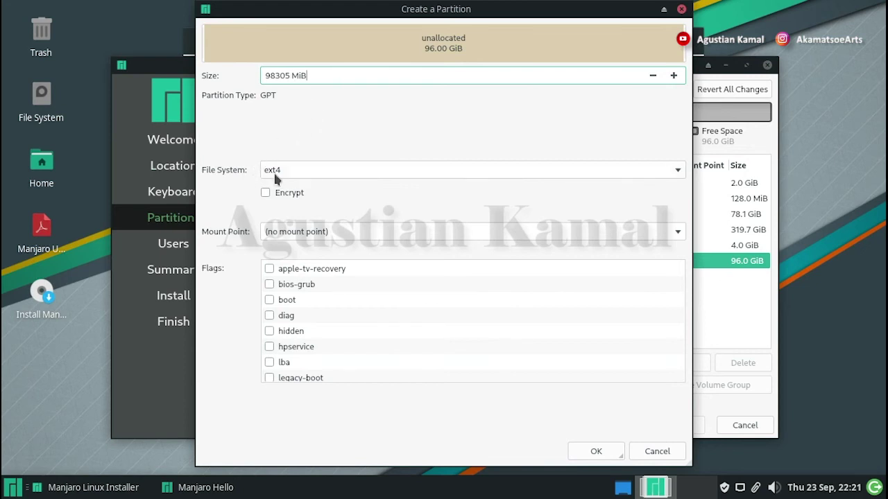
pyautogui.click(681, 235)
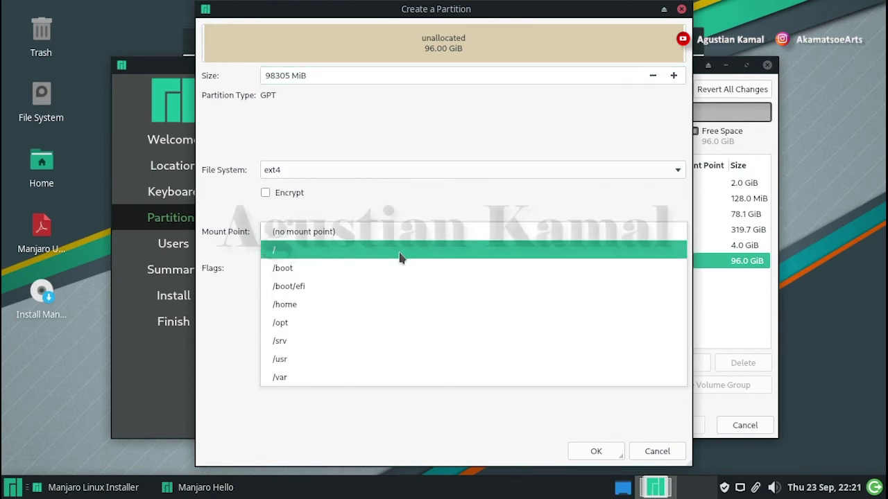
pyautogui.click(401, 258)
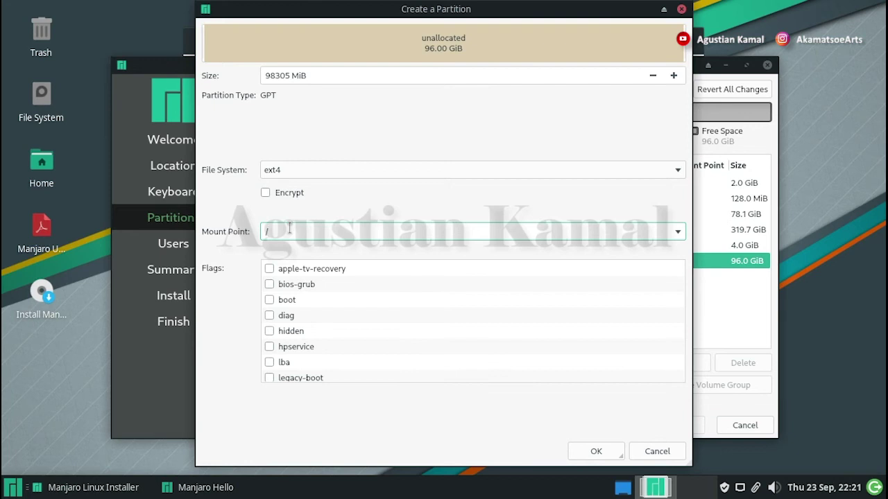
pyautogui.scroll(-3, 313, 315)
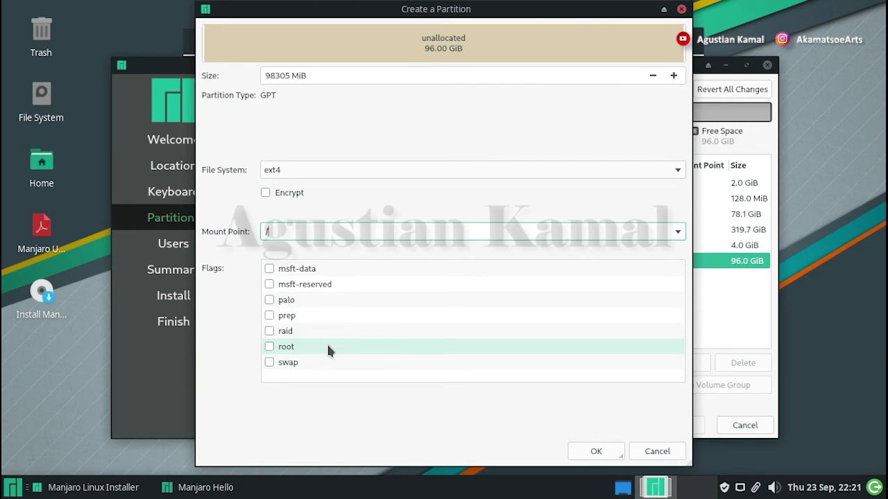
pyautogui.click(268, 347)
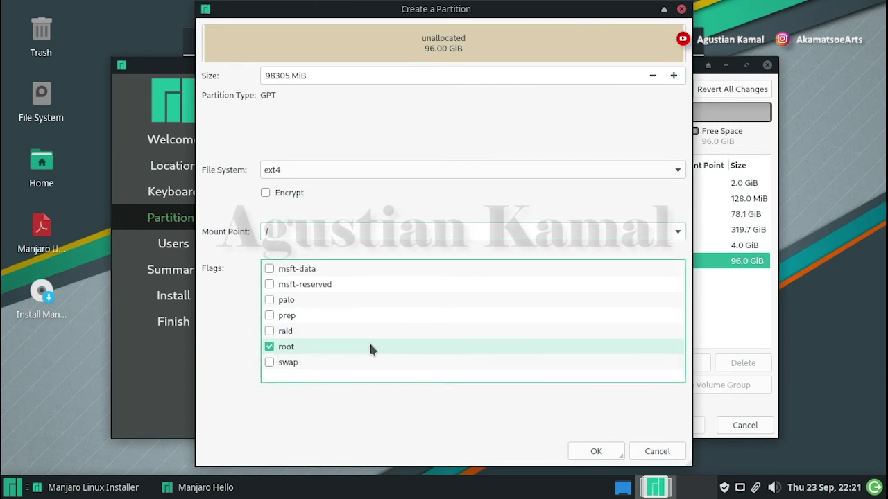
pyautogui.click(613, 454)
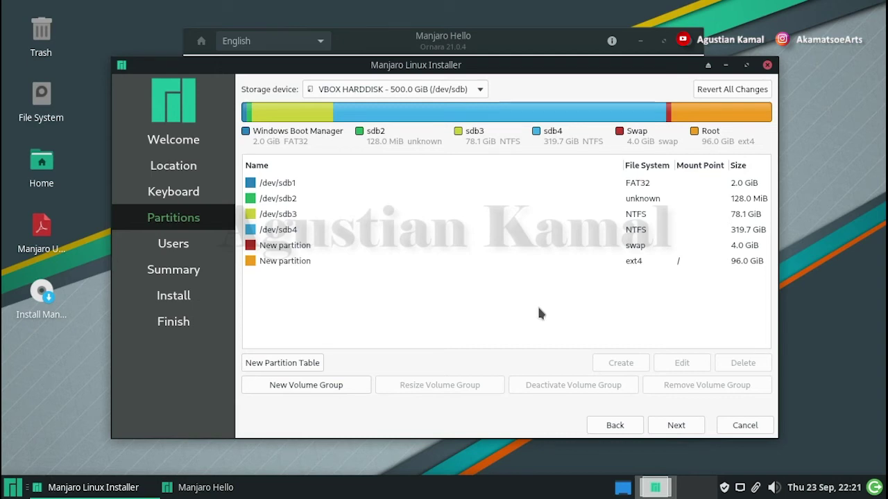
# Edit the existing FAT32 partition /dev/sdb1, keeping its content, and set its mount point to /boot/efi.
pyautogui.click(439, 182)
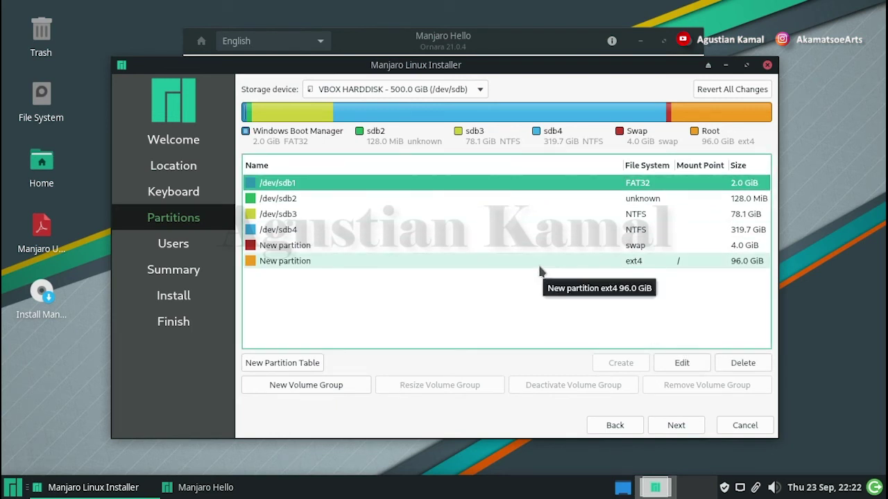
pyautogui.click(682, 365)
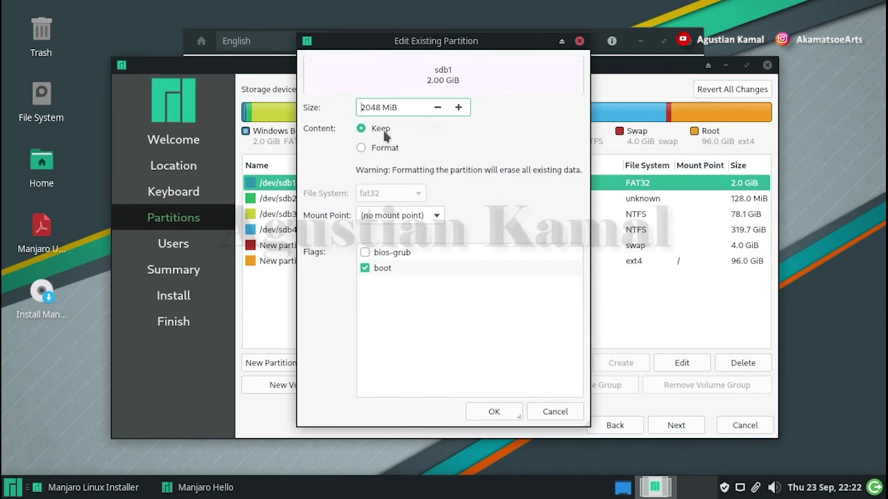
pyautogui.click(437, 219)
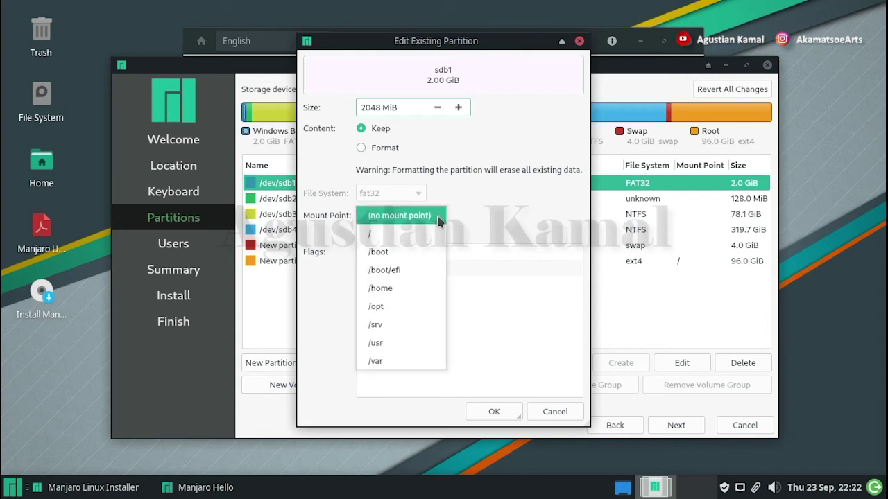
pyautogui.click(424, 271)
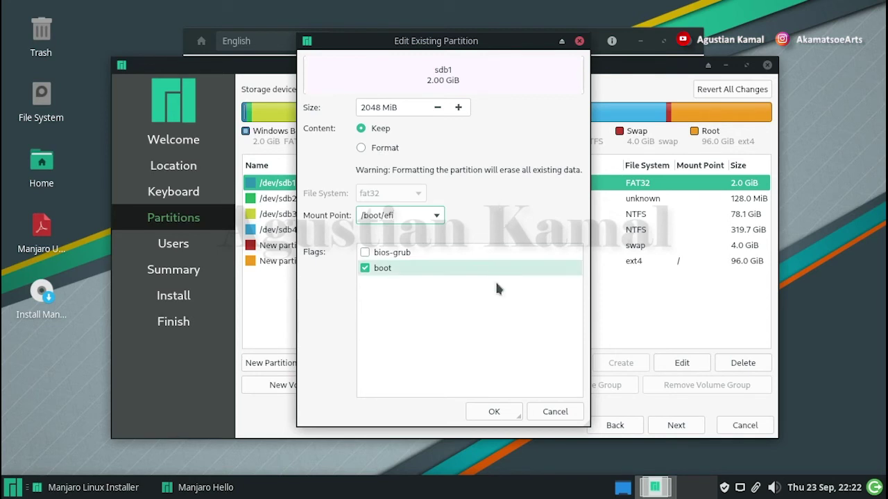
pyautogui.click(494, 412)
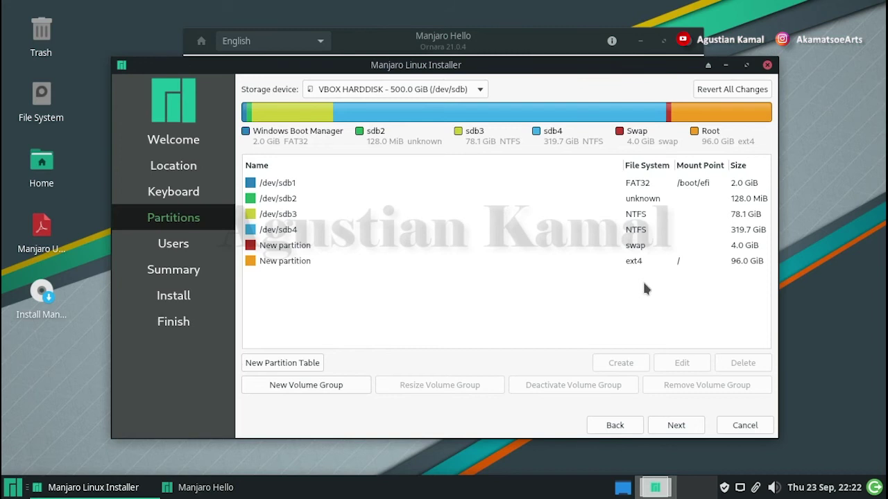
# Review the swap, root and EFI partitions, and continue to the user account setup.
pyautogui.click(386, 244)
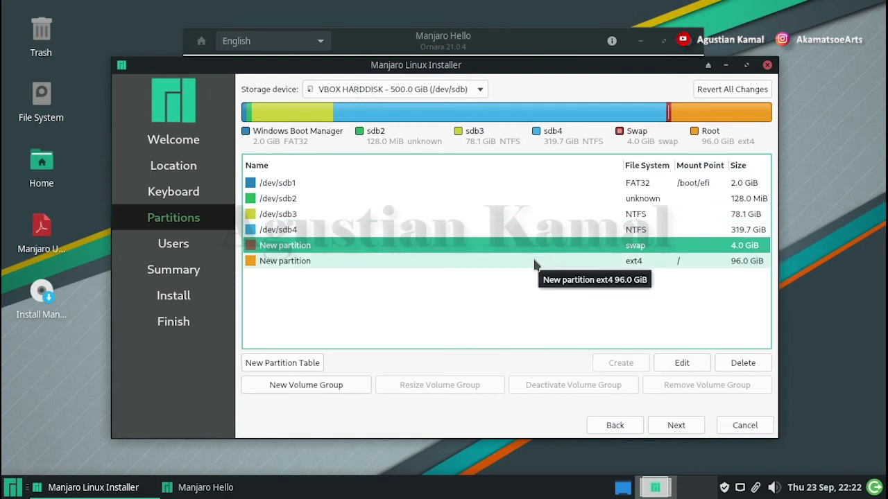
pyautogui.click(534, 261)
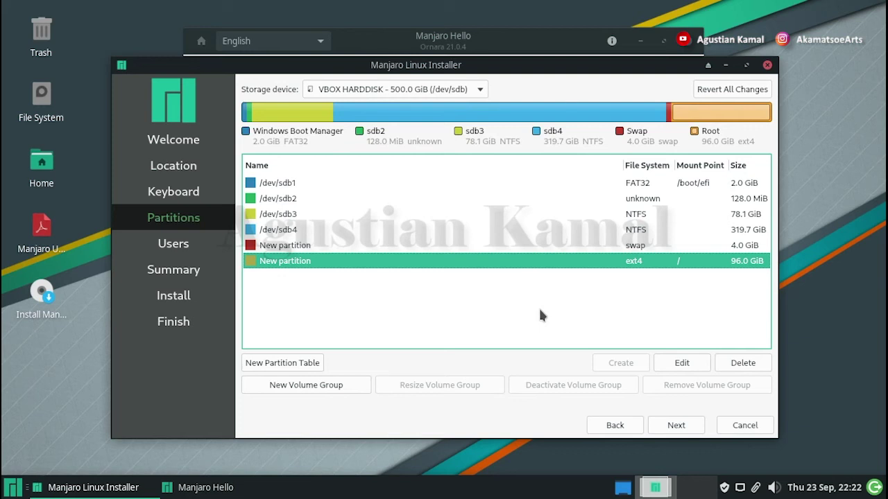
pyautogui.click(609, 182)
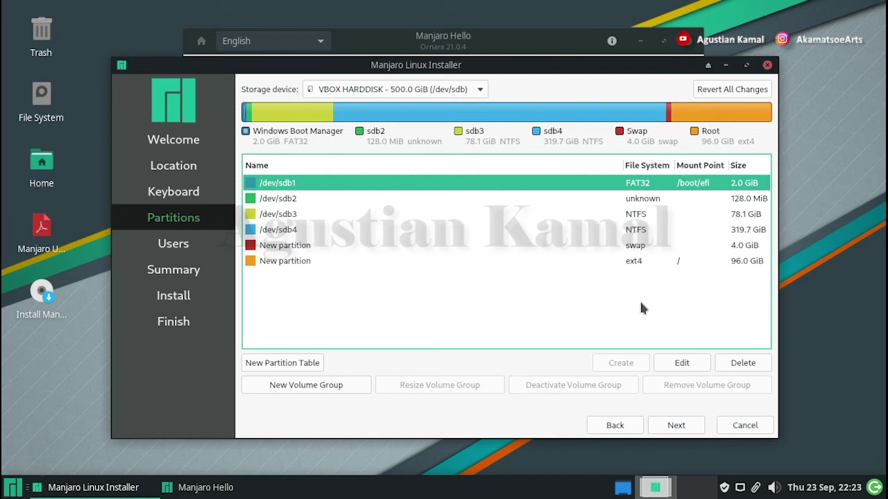
pyautogui.click(690, 428)
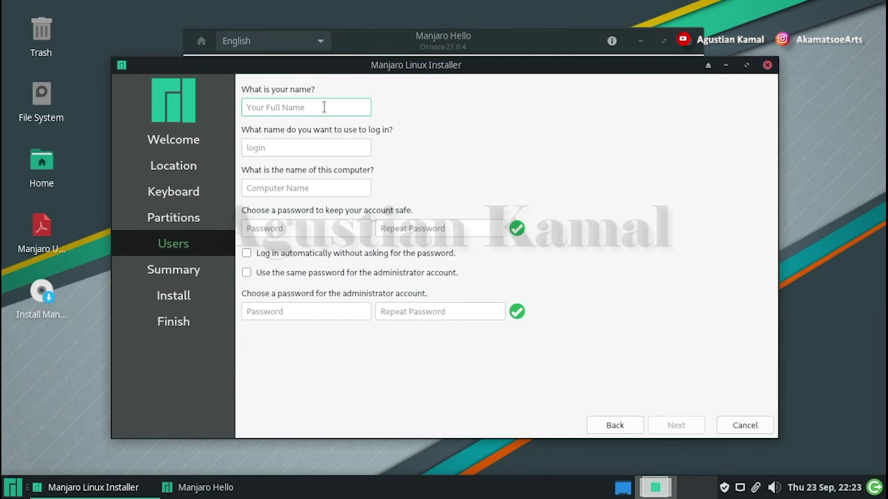
# Enter the user's name and remove the "-virtualbox" suffix from the suggested computer name.
pyautogui.write('agus')
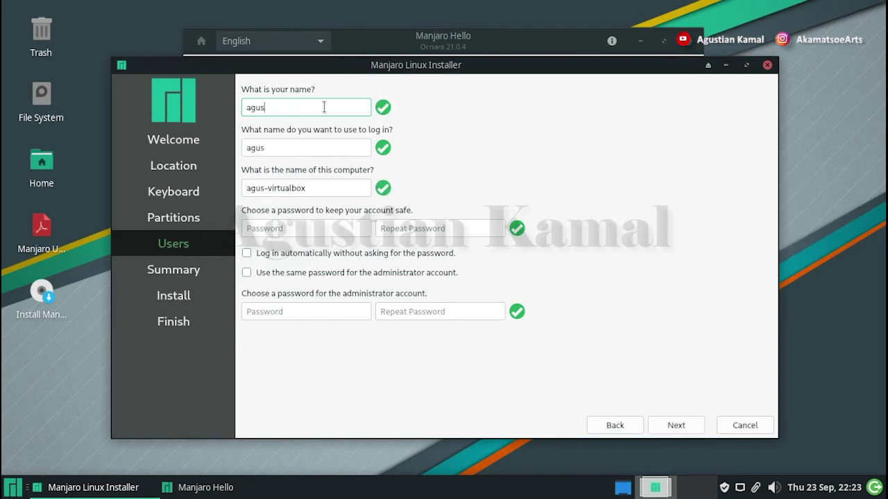
pyautogui.write('tiankamal')
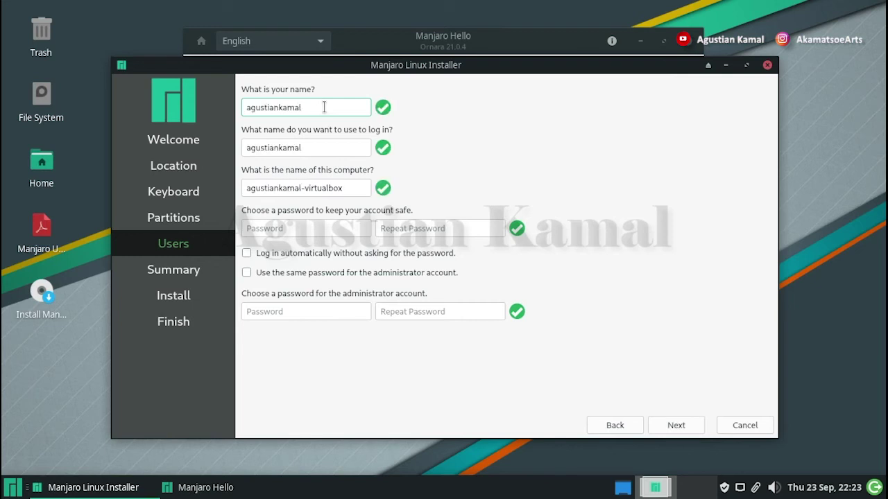
pyautogui.click(342, 187)
pyautogui.doubleClick(323, 181)
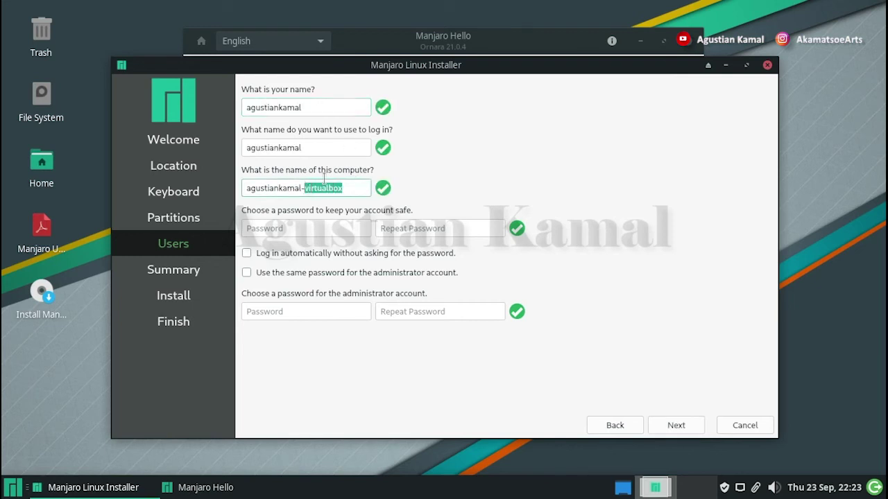
pyautogui.press('BackSpace')
pyautogui.press('BackSpace')
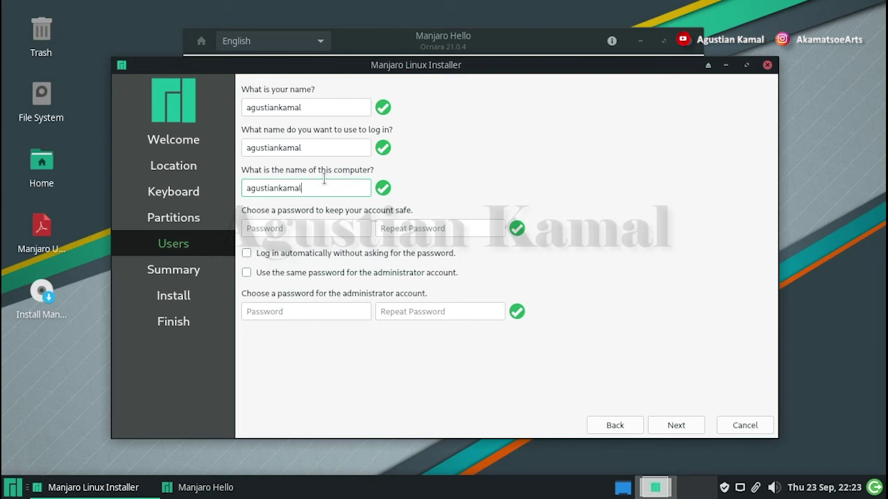
# Enter the user account password and repeat it for confirmation.
pyautogui.click(309, 223)
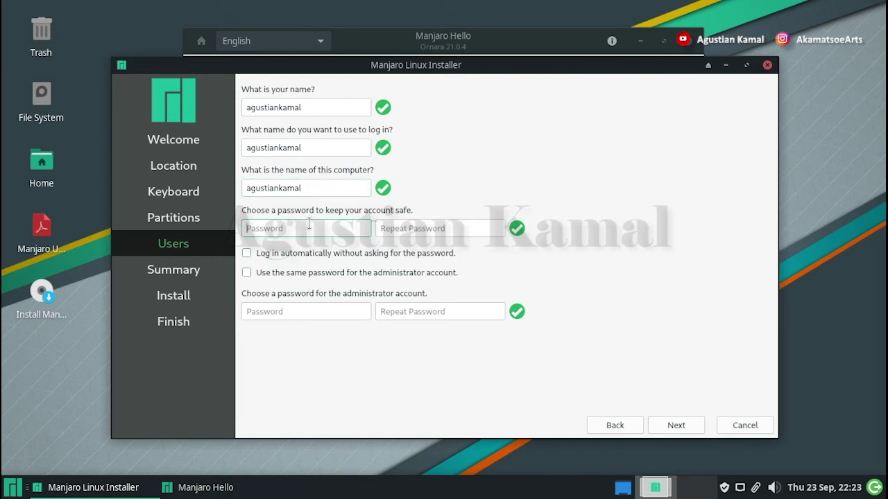
pyautogui.write('••••••••')
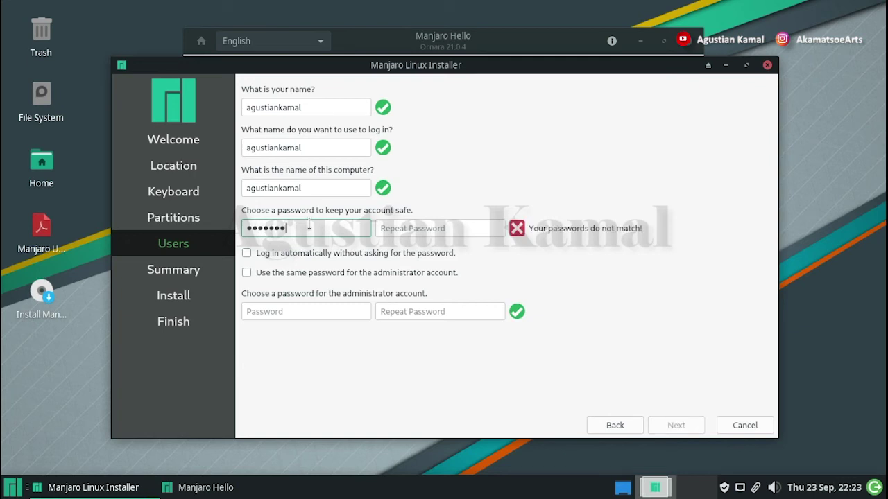
pyautogui.press('Tab')
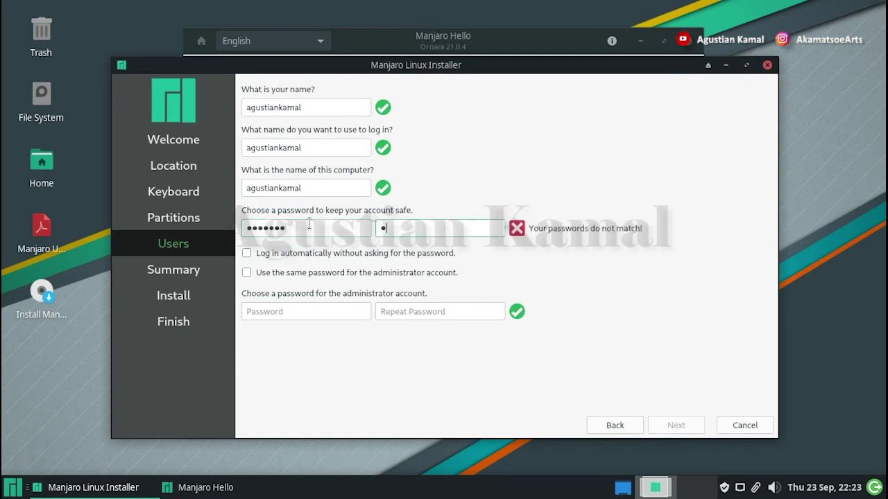
pyautogui.write('••••••••')
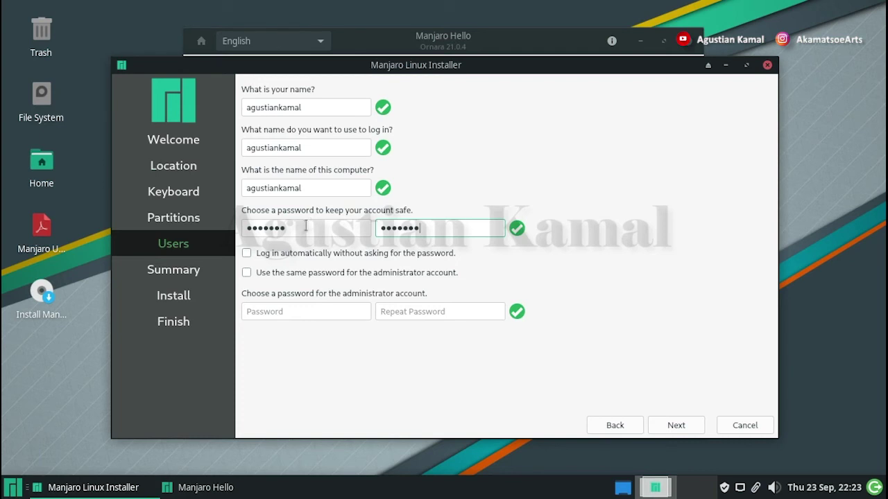
pyautogui.click(305, 225)
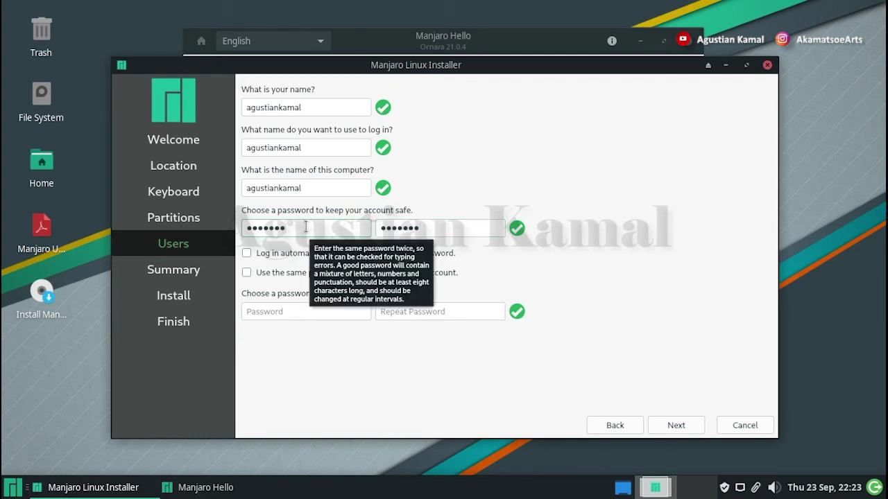
pyautogui.click(247, 272)
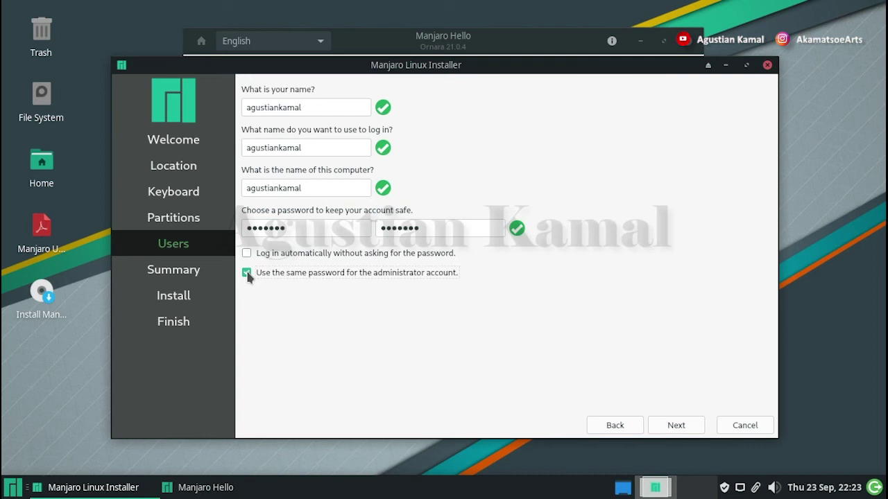
pyautogui.click(247, 273)
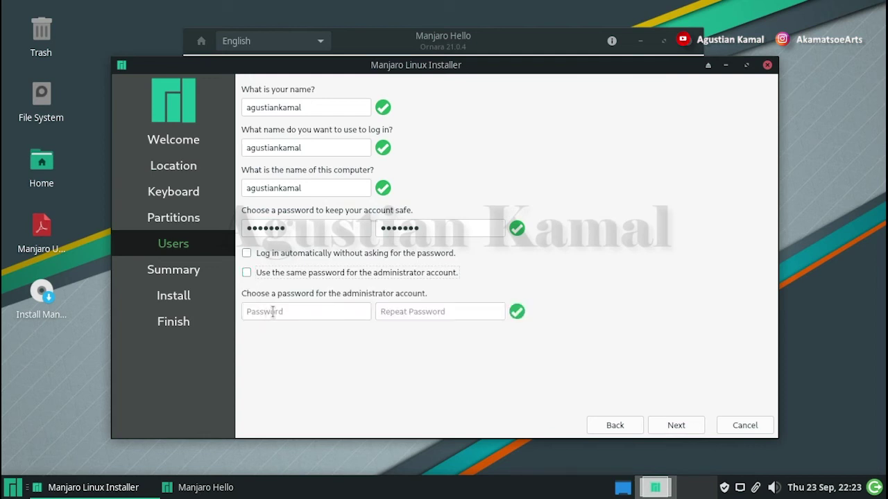
pyautogui.click(275, 311)
pyautogui.click(418, 311)
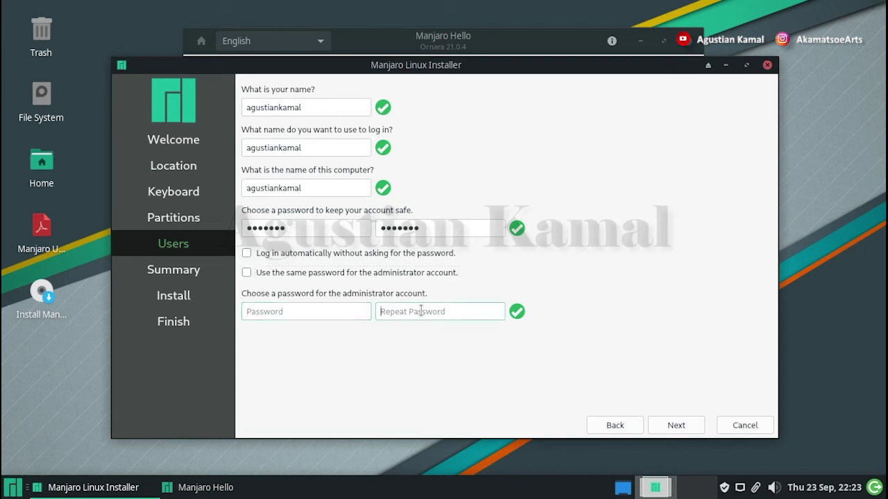
pyautogui.click(333, 311)
pyautogui.click(415, 311)
# Enter a separate administrator account password, repeat it for confirmation, and continue to the installation summary.
pyautogui.click(298, 310)
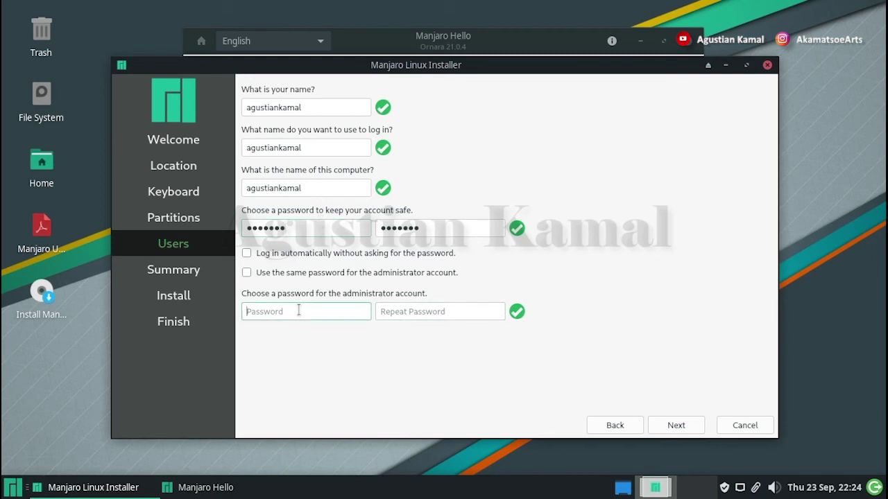
pyautogui.write('********')
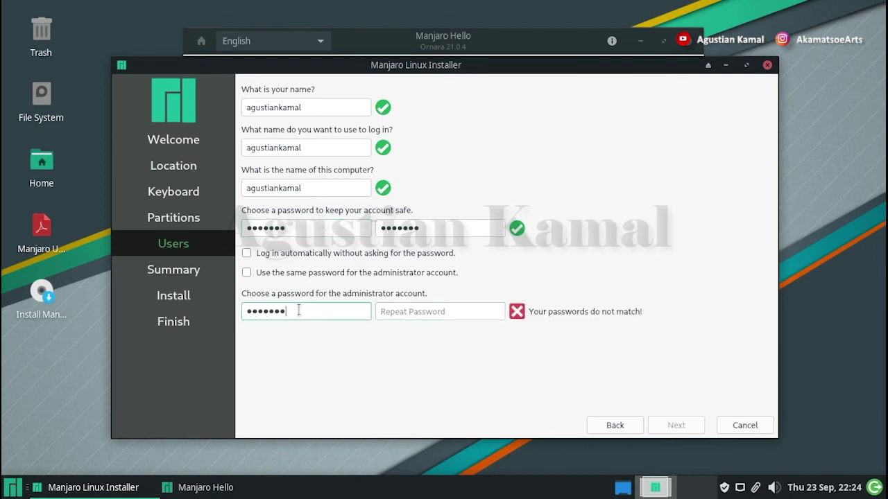
pyautogui.press('Tab')
pyautogui.write('*******')
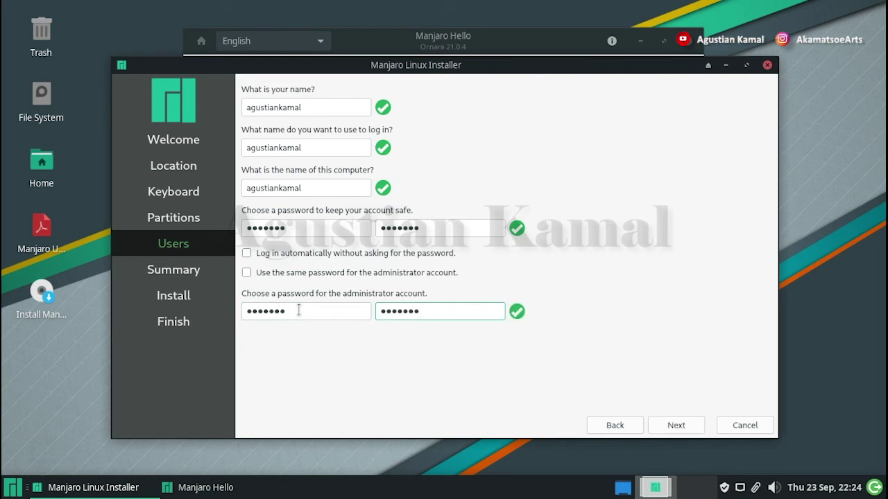
pyautogui.click(676, 426)
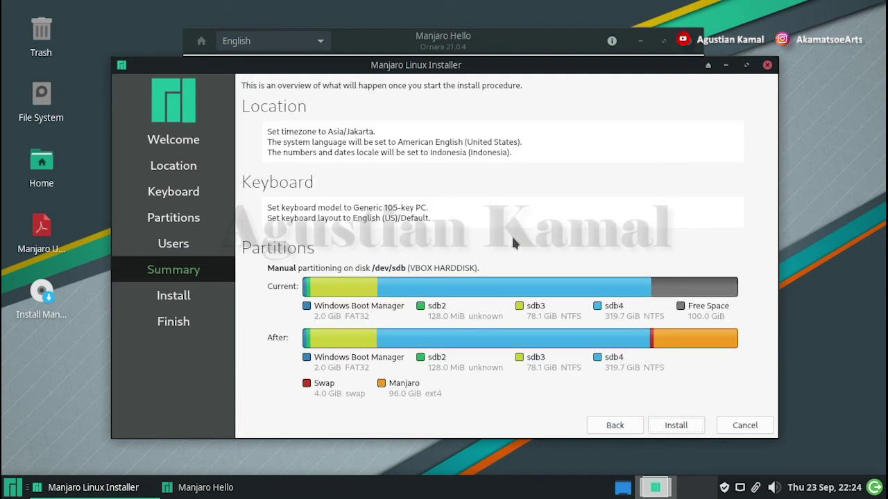
# Review the location, keyboard and partition summary, and start the Manjaro 21.0.4 installation, accepting the disk changes.
pyautogui.scroll(-3, 513, 242)
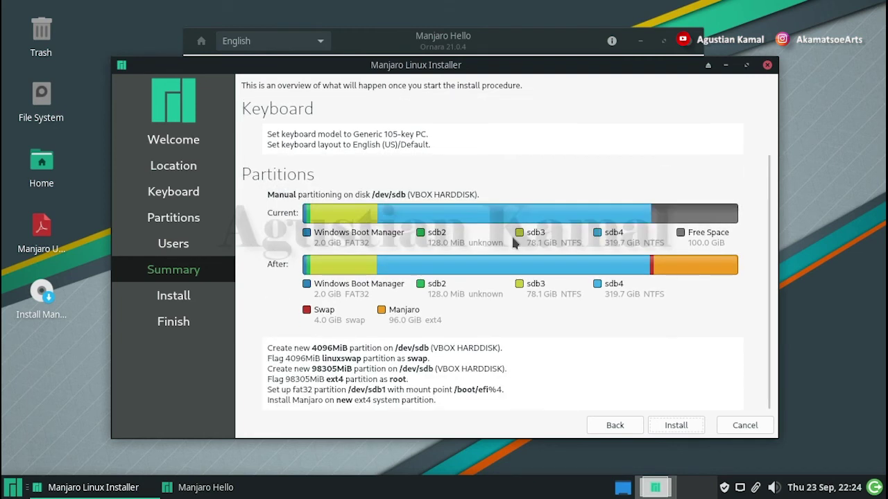
pyautogui.scroll(3, 529, 339)
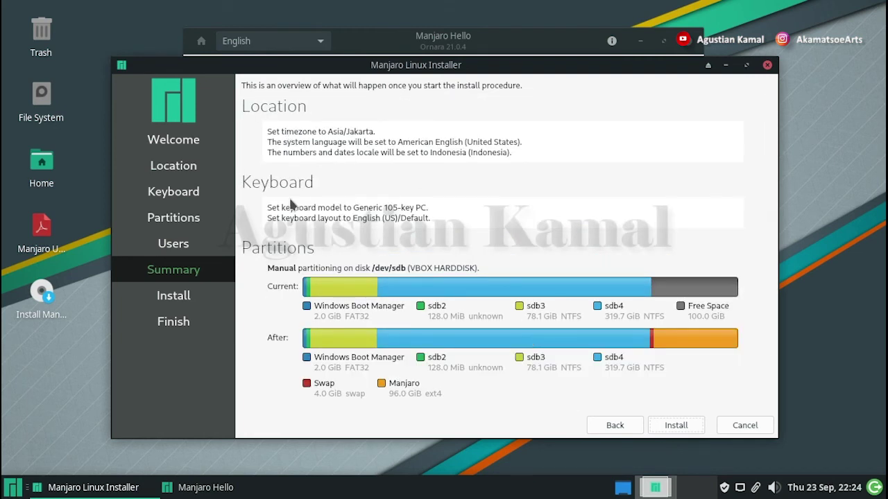
pyautogui.scroll(-2, 355, 222)
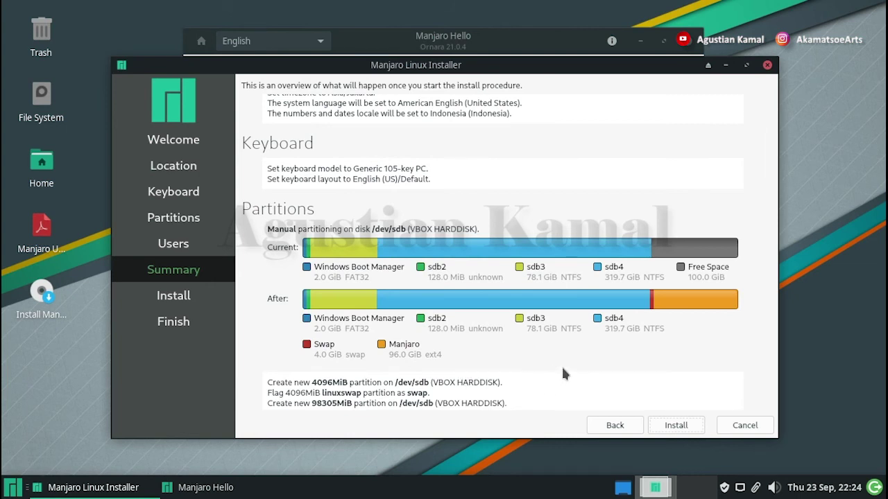
pyautogui.click(676, 426)
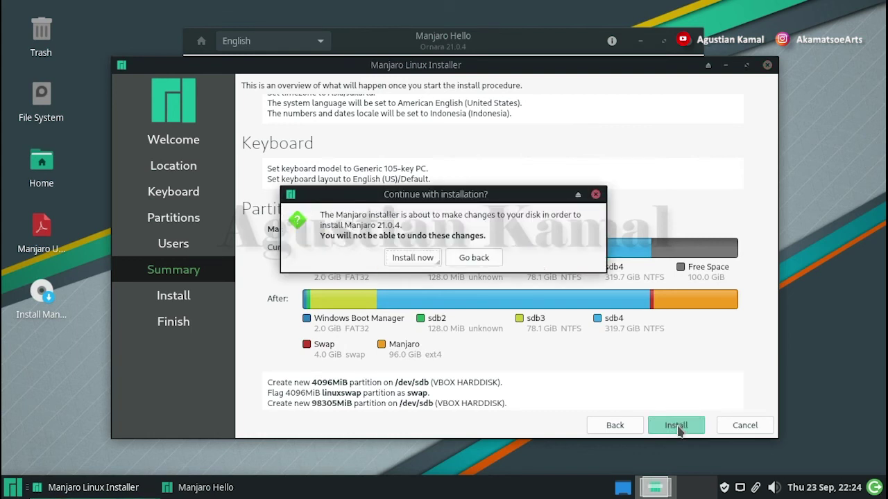
pyautogui.click(412, 258)
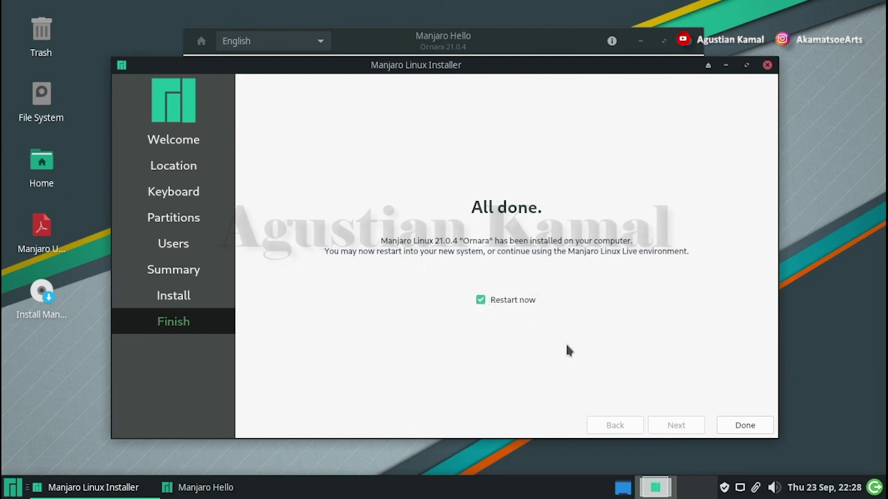
# Finish the installer with an immediate restart, look through the boot menu entries, and boot Manjaro Linux.
pyautogui.click(762, 426)
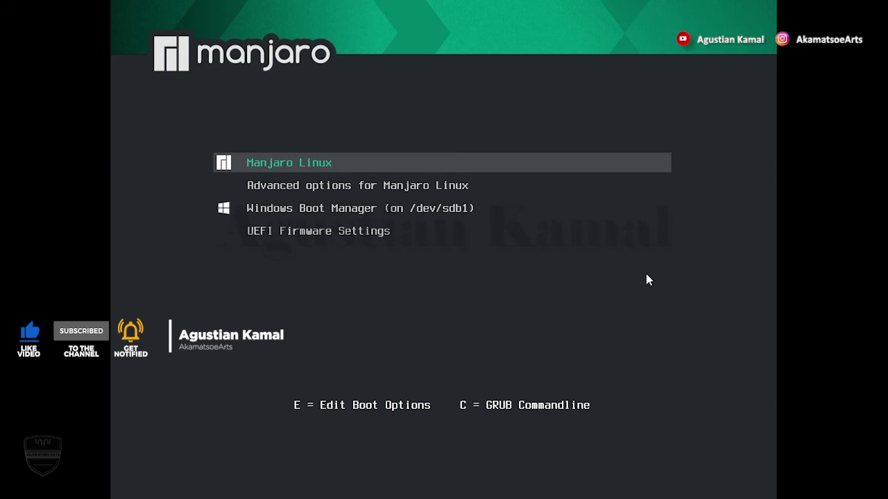
pyautogui.press('Down')
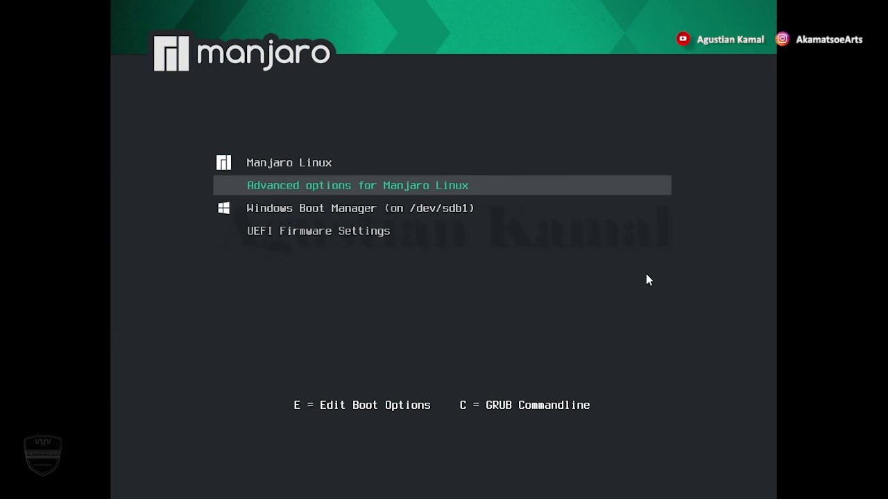
pyautogui.press('Down')
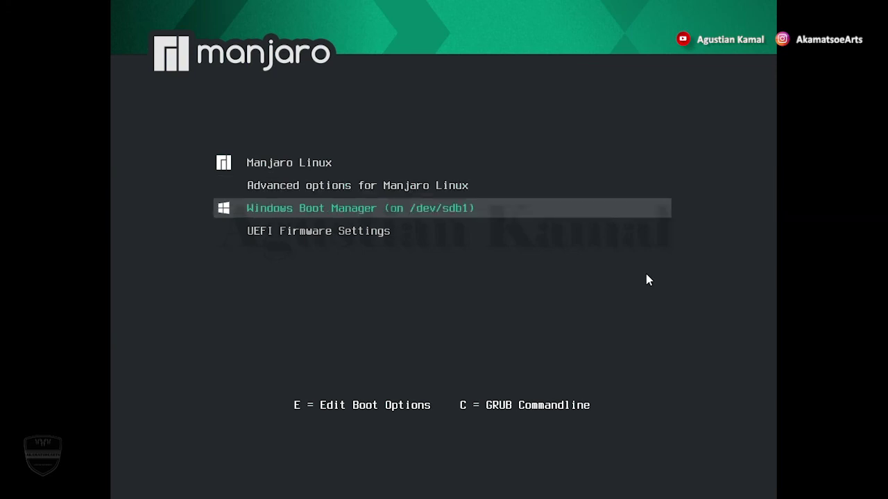
pyautogui.press('Down')
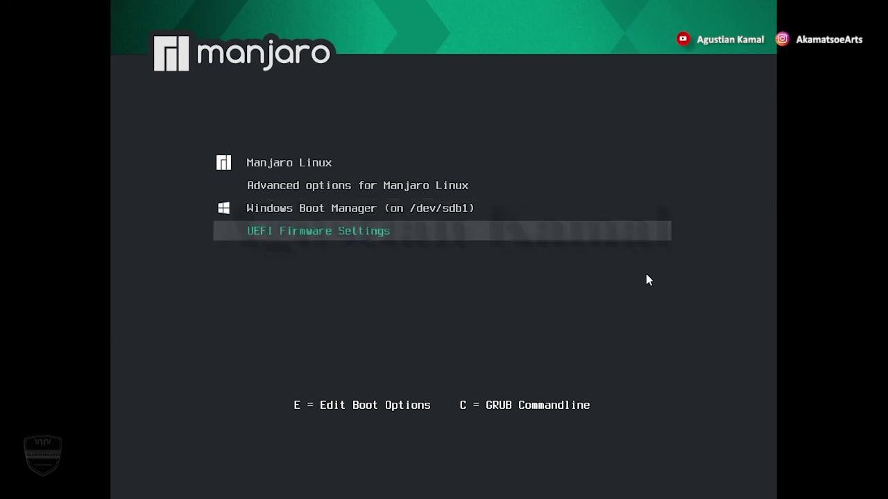
pyautogui.press('Up')
pyautogui.press('Up')
pyautogui.press('Up')
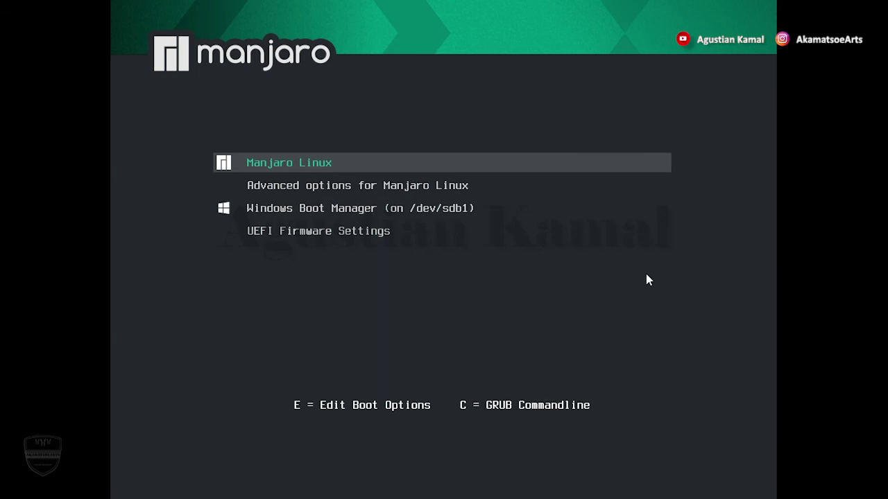
pyautogui.press('Return')
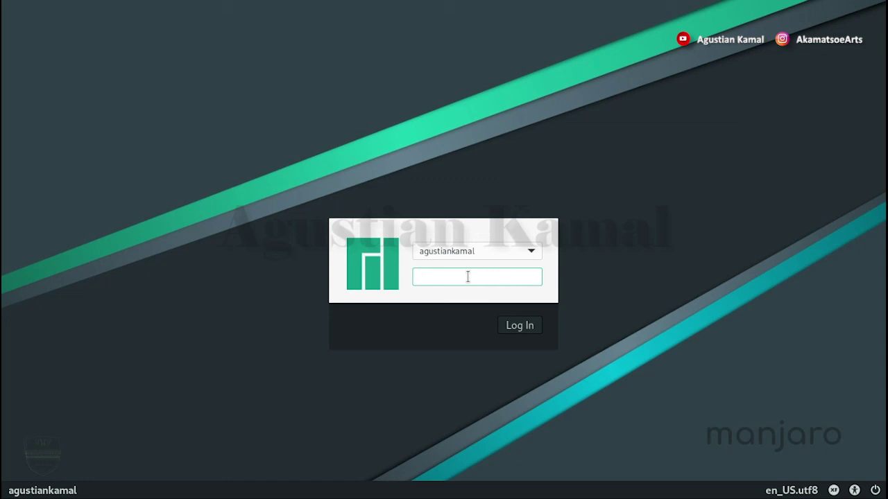
# Log in to the new Manjaro system with the user account password.
pyautogui.write('•••••••')
pyautogui.press('Return')
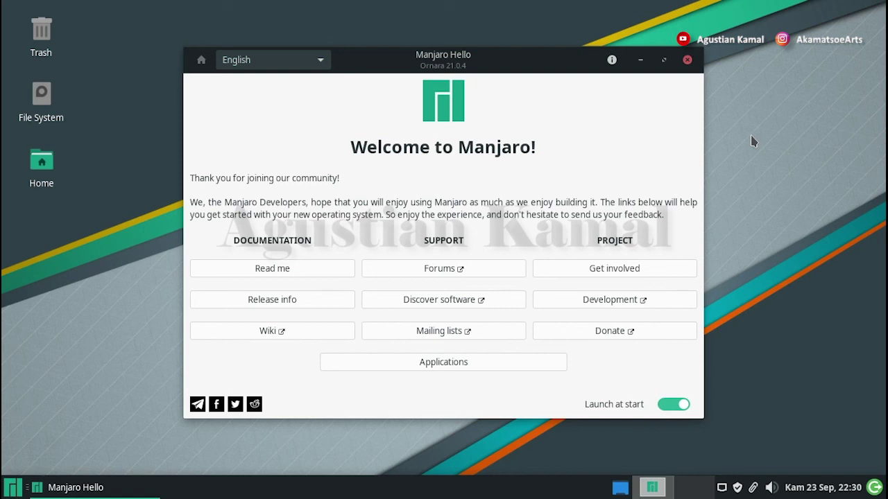
pyautogui.click(786, 133)
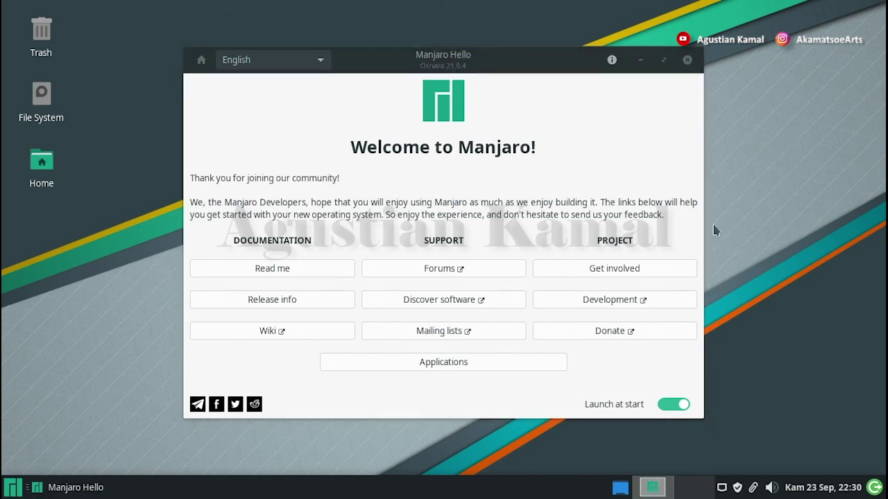
# Restart the computer from the Manjaro desktop to return to the boot menu.
pyautogui.click(12, 489)
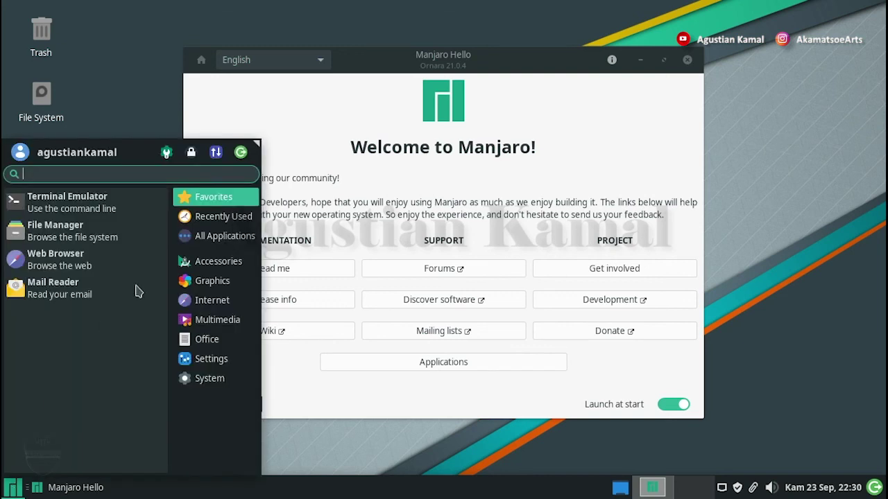
pyautogui.click(240, 152)
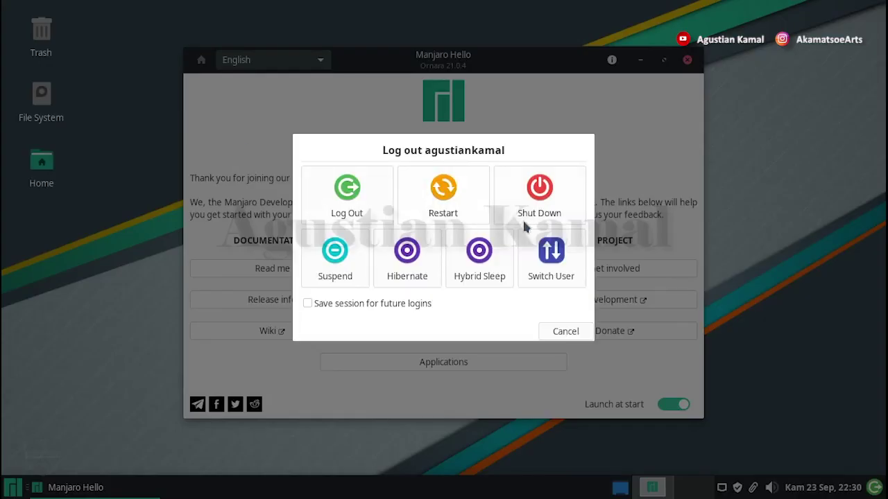
pyautogui.click(462, 194)
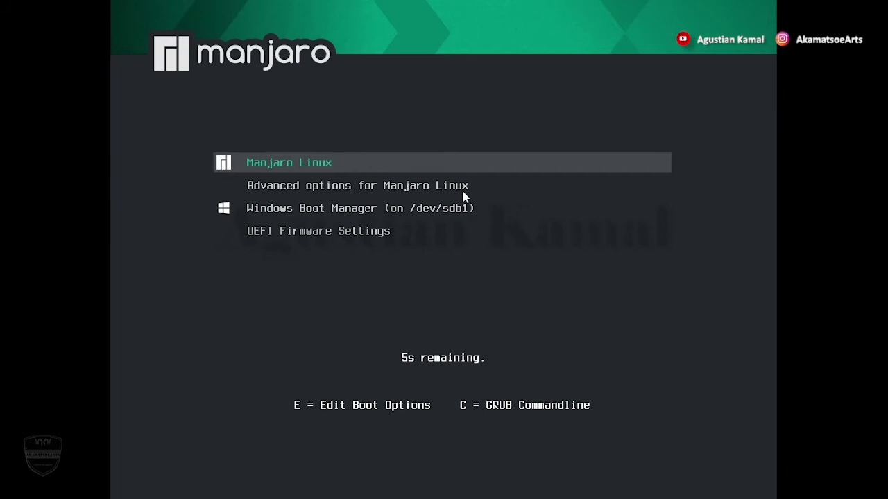
# Boot Windows through the Windows Boot Manager (on /dev/sdb1) entry.
pyautogui.press('Down')
pyautogui.press('Down')
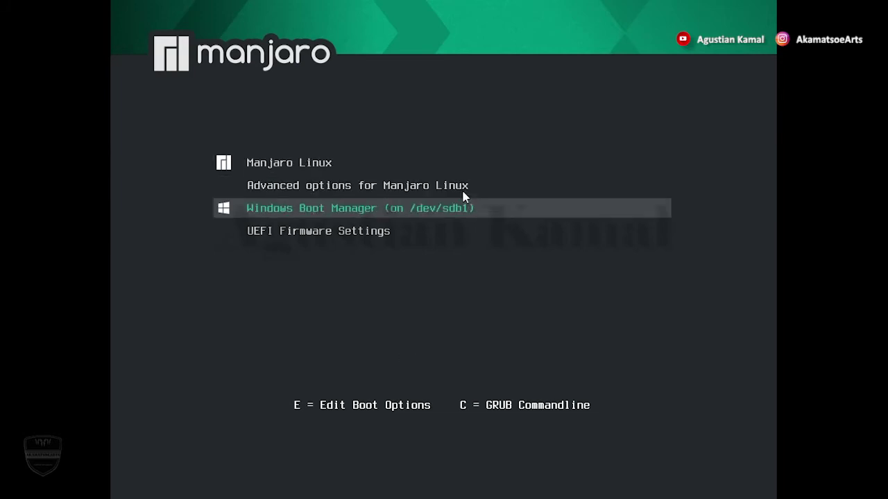
pyautogui.press('Return')
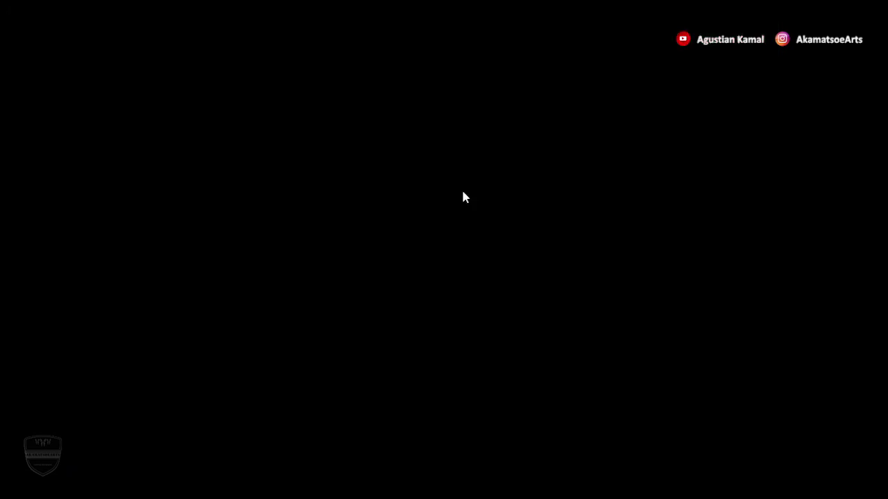